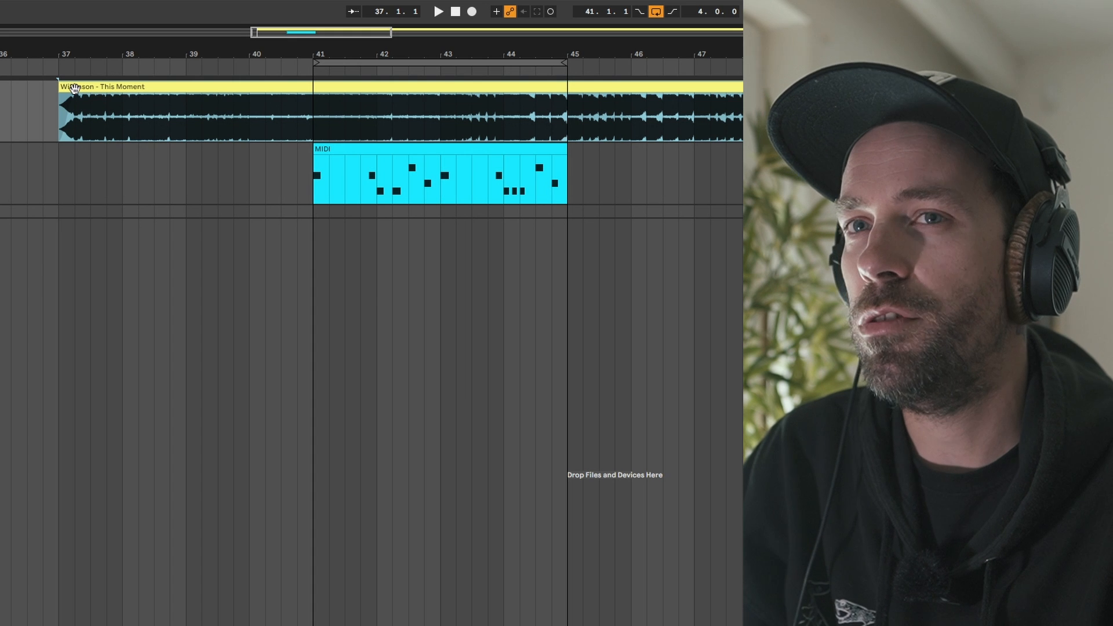
Listen to the Wilkinson - This Moment reference track, then replay from bar 39 into the MIDI clip.
key("space")
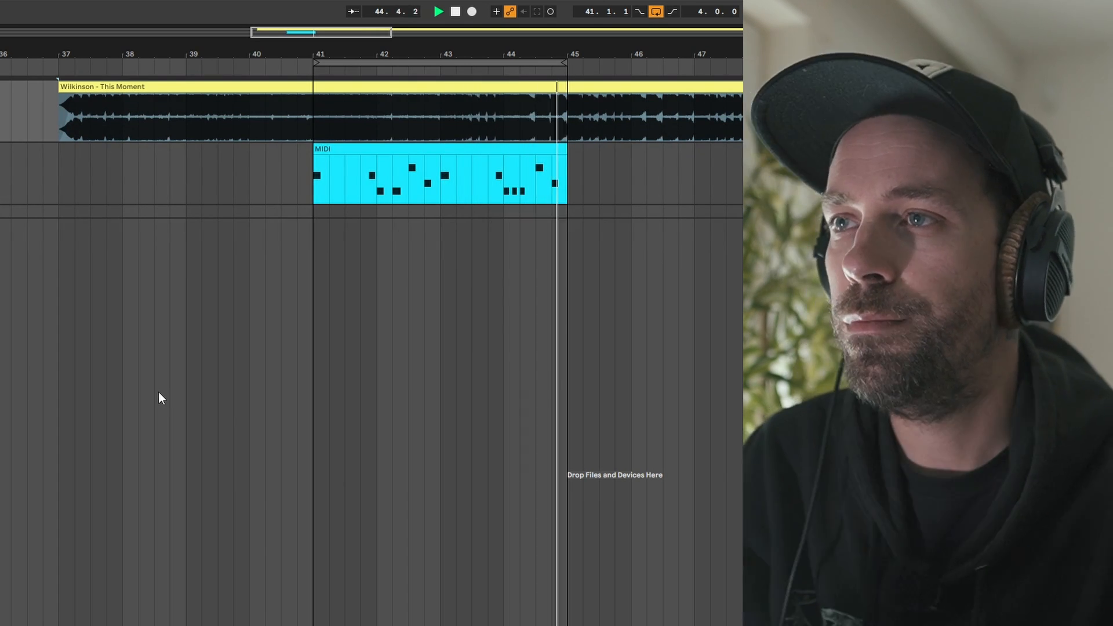
key("space")
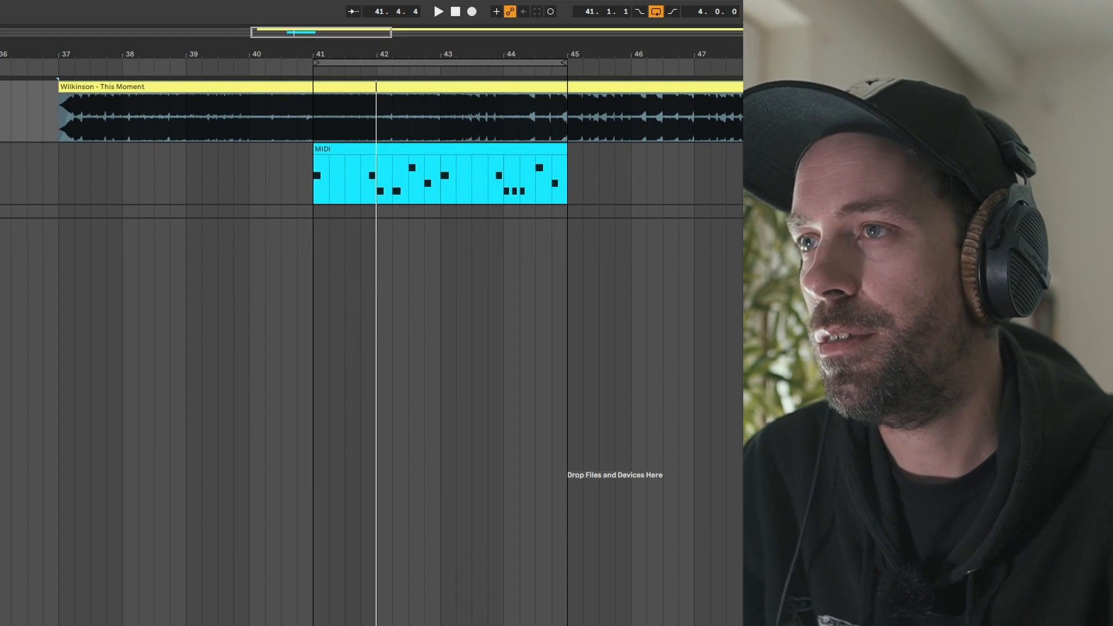
left_click(186, 163)
key("space")
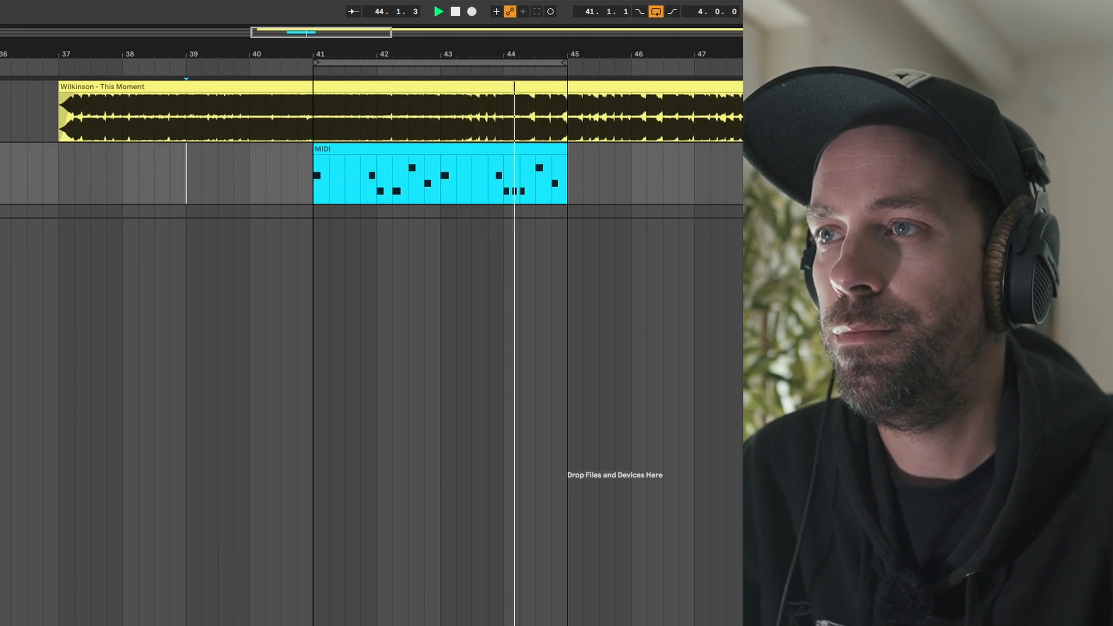
key("space")
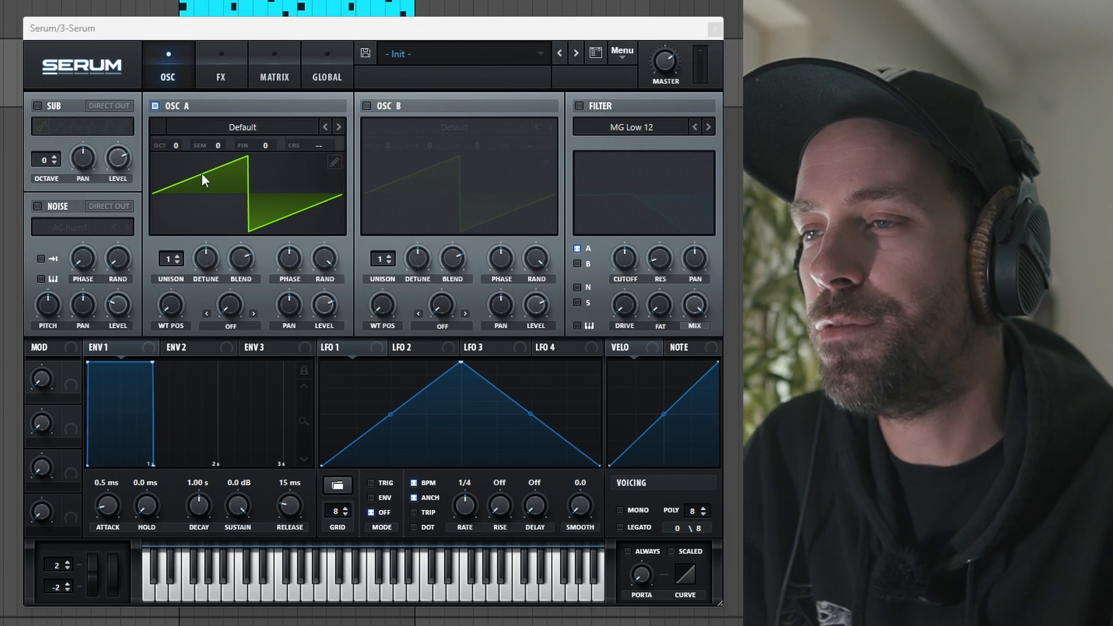
Set oscillator A's unison to 7 voices and bend its saw wave with the Bend +/- warp mode.
left_click(179, 256)
left_click(179, 256)
left_click(178, 257)
left_click(179, 256)
left_click(178, 257)
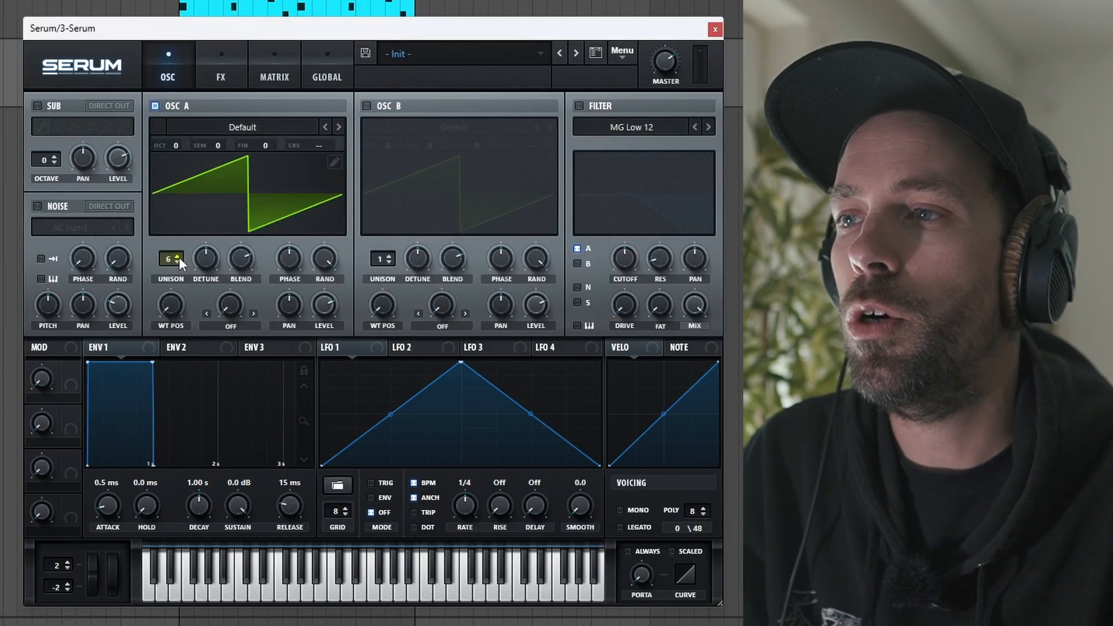
left_click(178, 256)
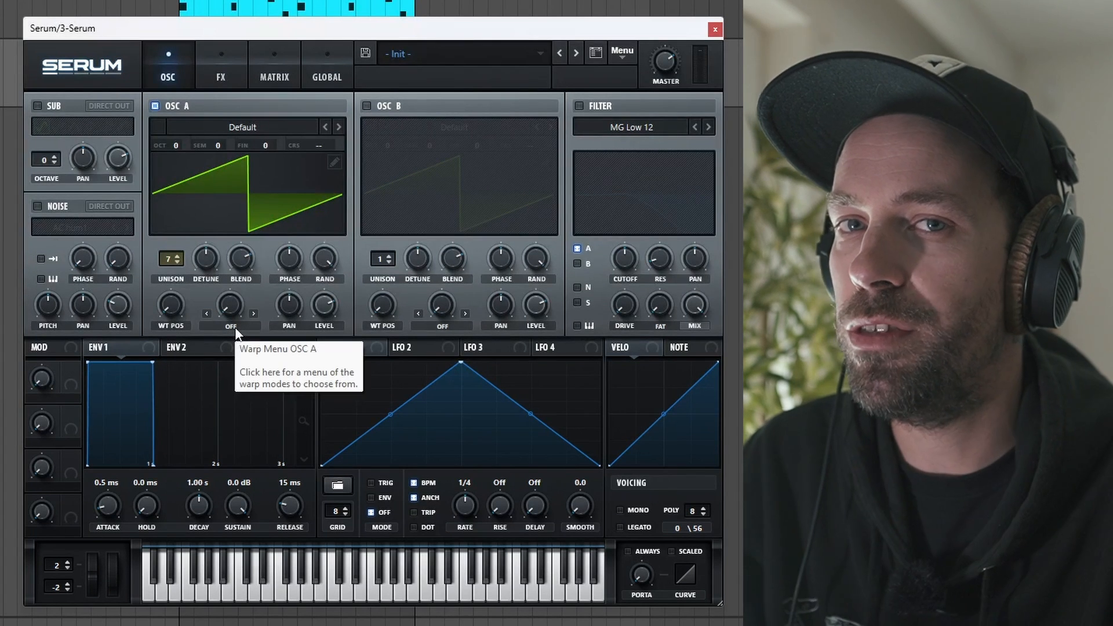
left_click(232, 326)
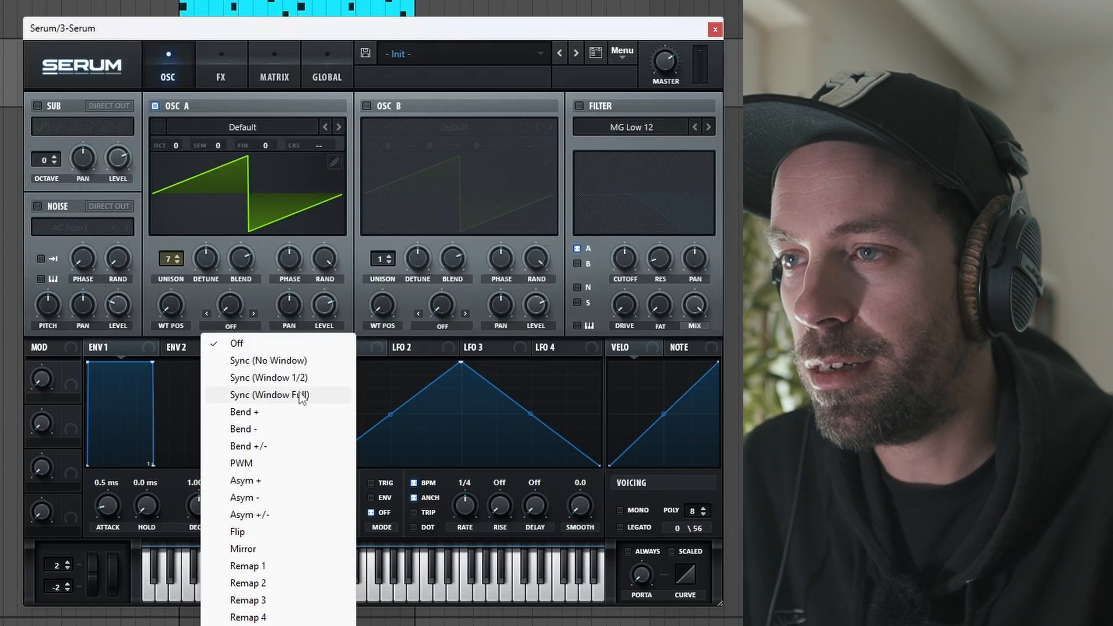
left_click(248, 446)
left_click_drag(230, 303, 218, 259)
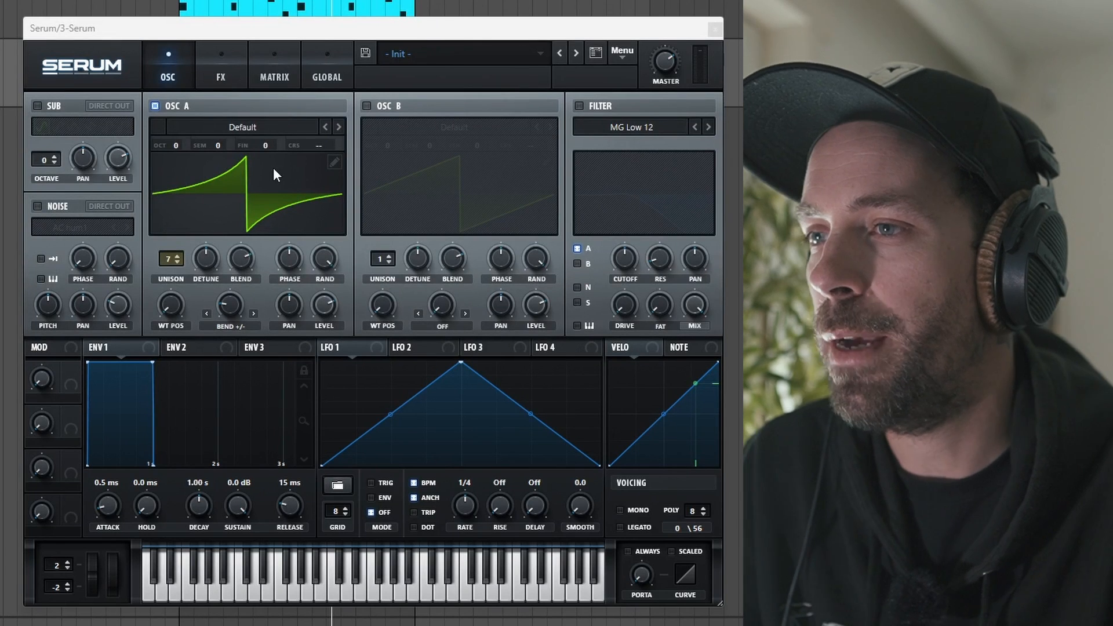
Set oscillator A's unison detune to 0.10 and its random phase to about 81%.
mouse_move(207, 266)
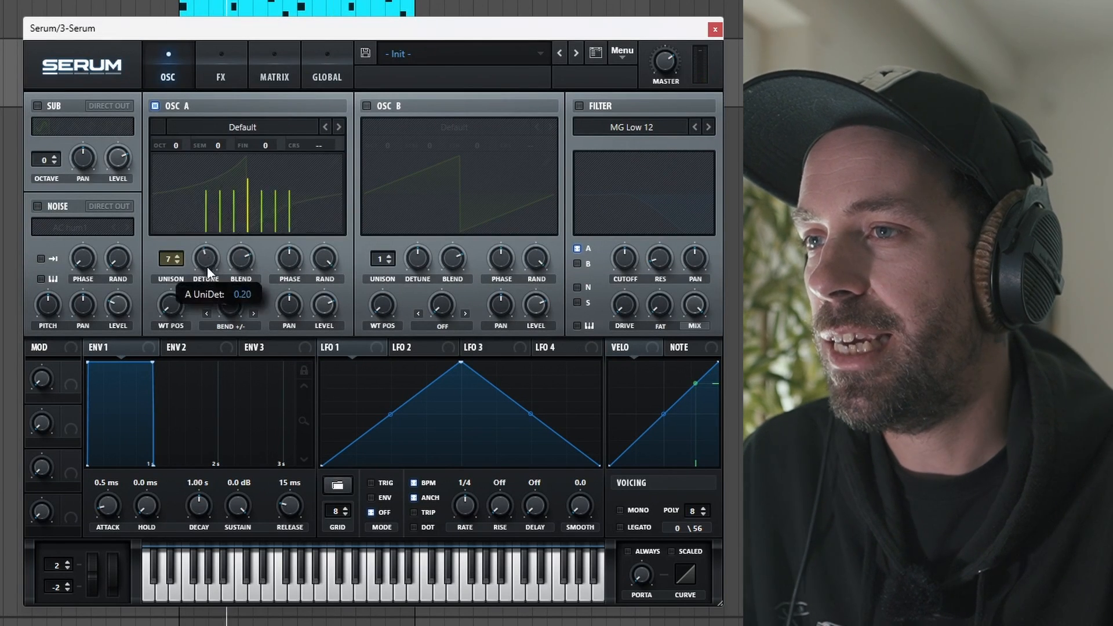
left_click_drag(203, 277, 204, 285)
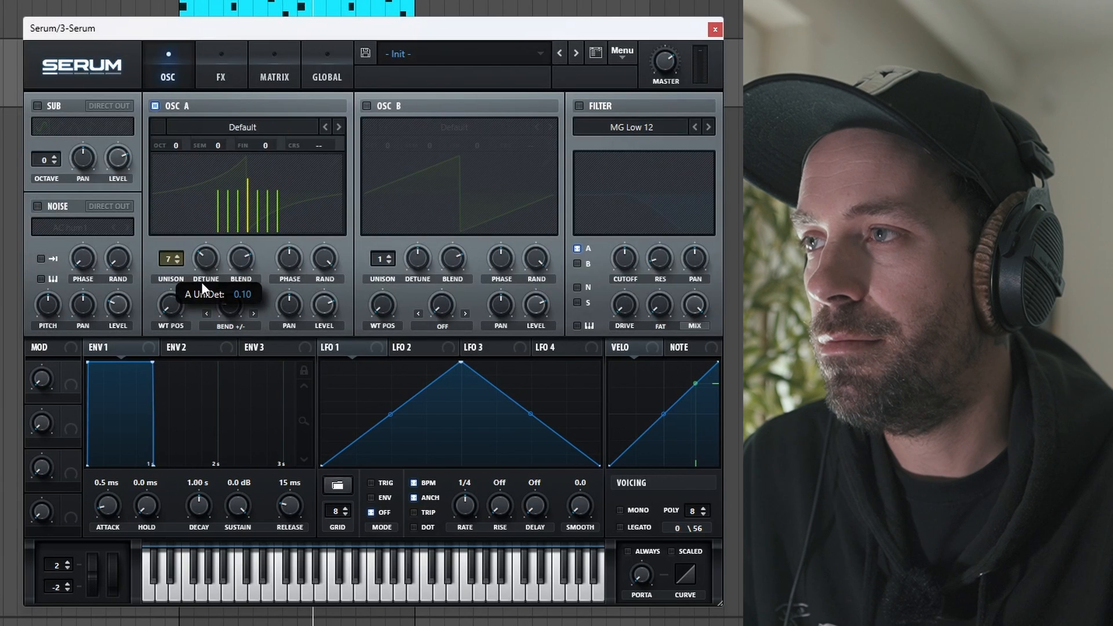
mouse_move(312, 280)
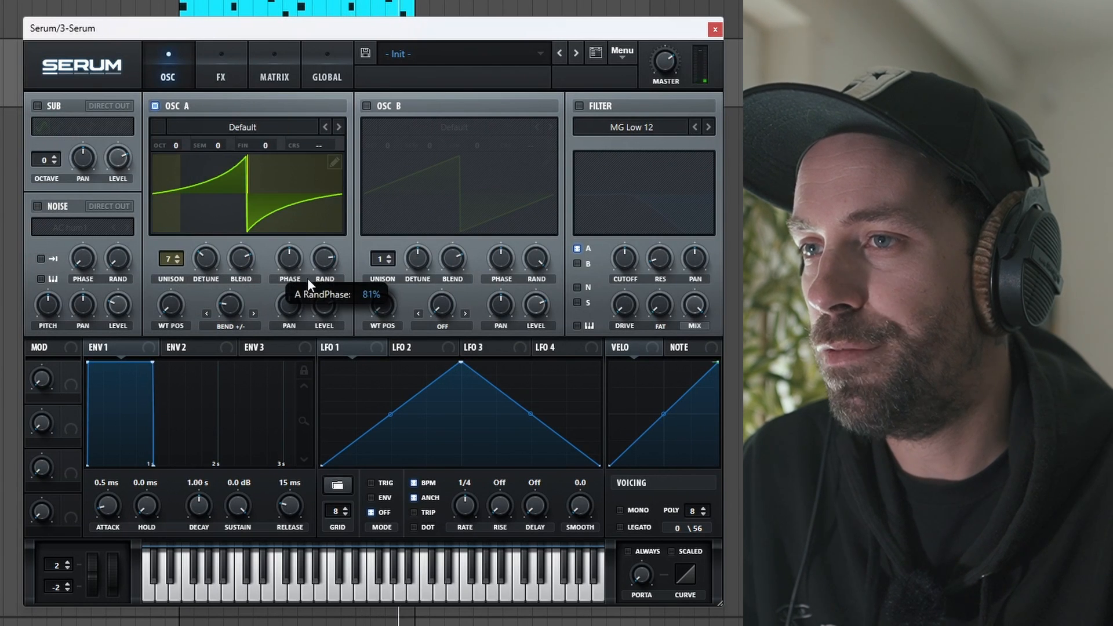
Enable oscillator B with its default saw wave and lower its unison detune.
left_click(366, 106)
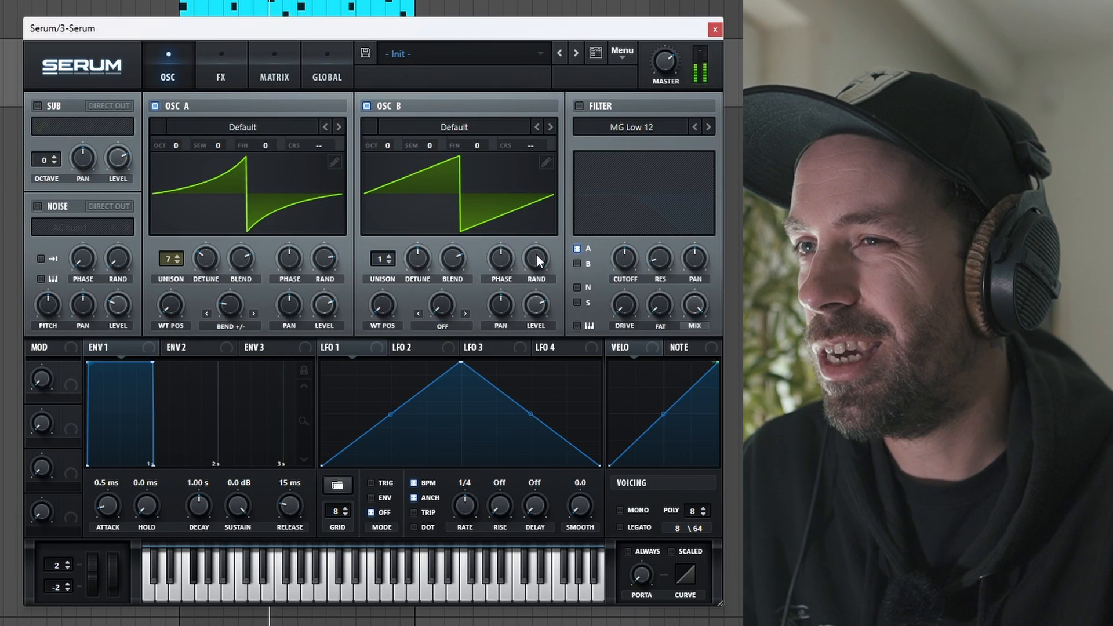
left_click_drag(416, 258, 415, 288)
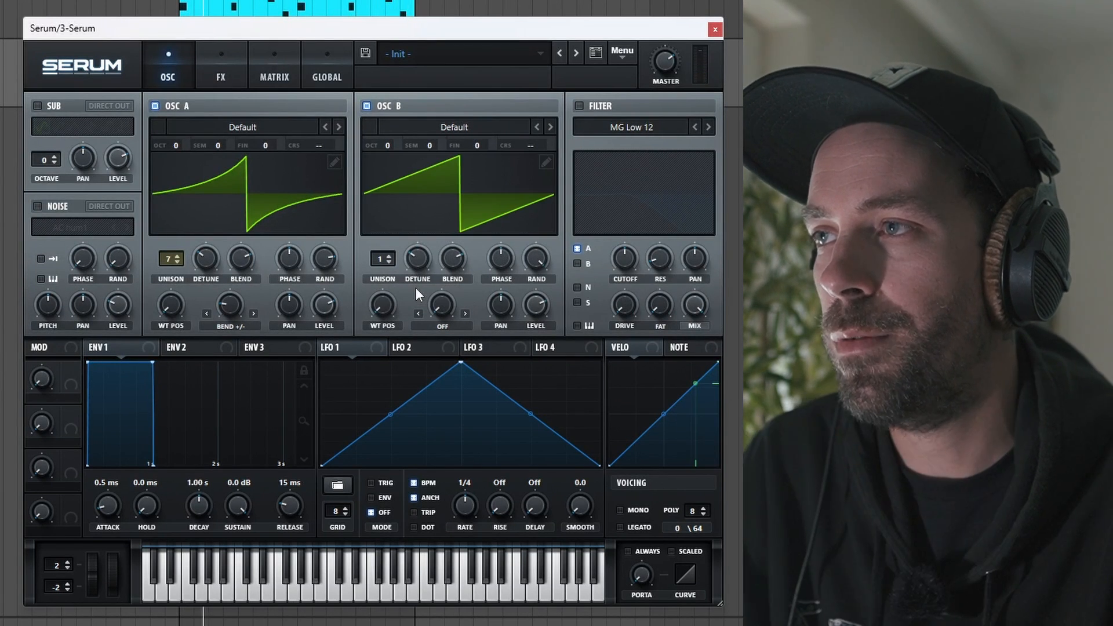
Enable the filter, choose the Notch 24 type and lower its cutoff.
left_click(578, 105)
left_click(626, 126)
mouse_move(670, 154)
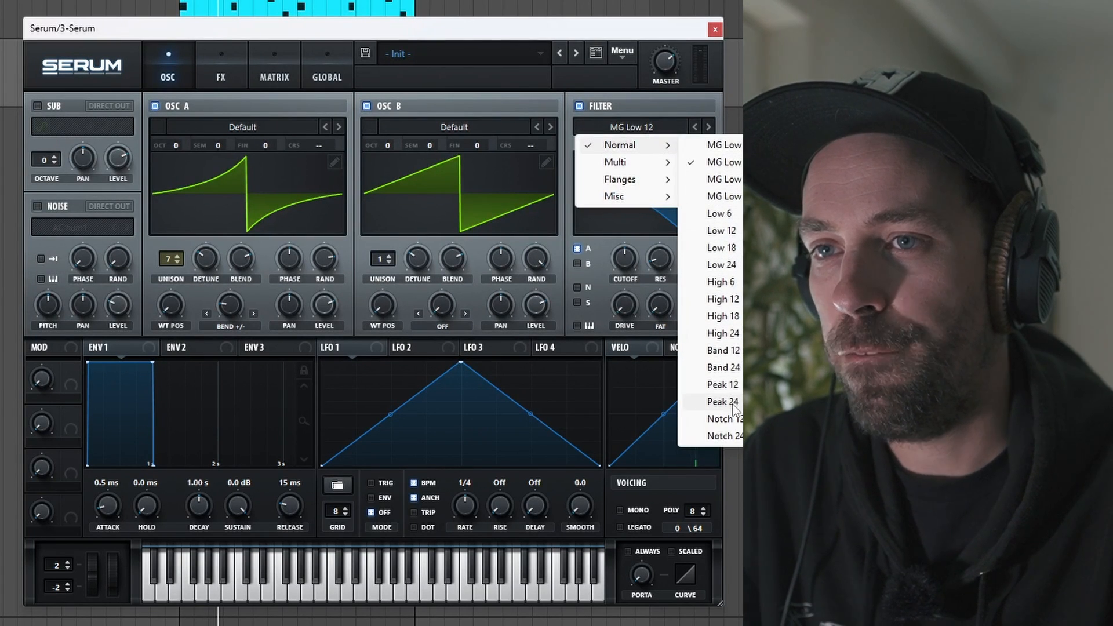
left_click(733, 433)
left_click_drag(620, 266, 620, 272)
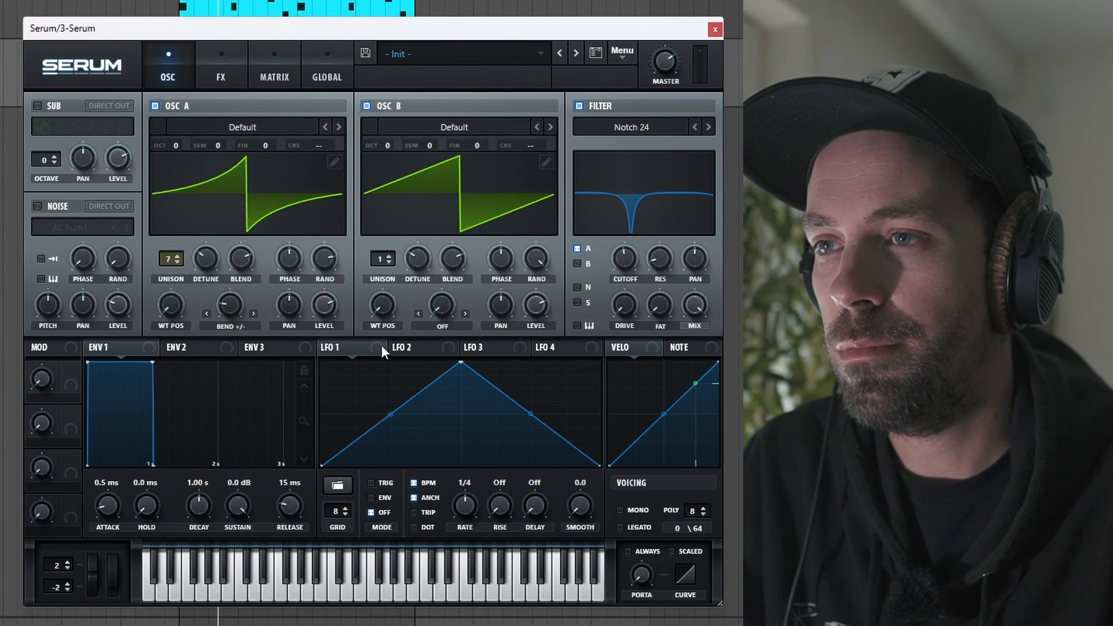
Shape LFO 1 in envelope mode with a peak near the start, an added point and a curved decay.
left_click_drag(460, 364, 330, 366)
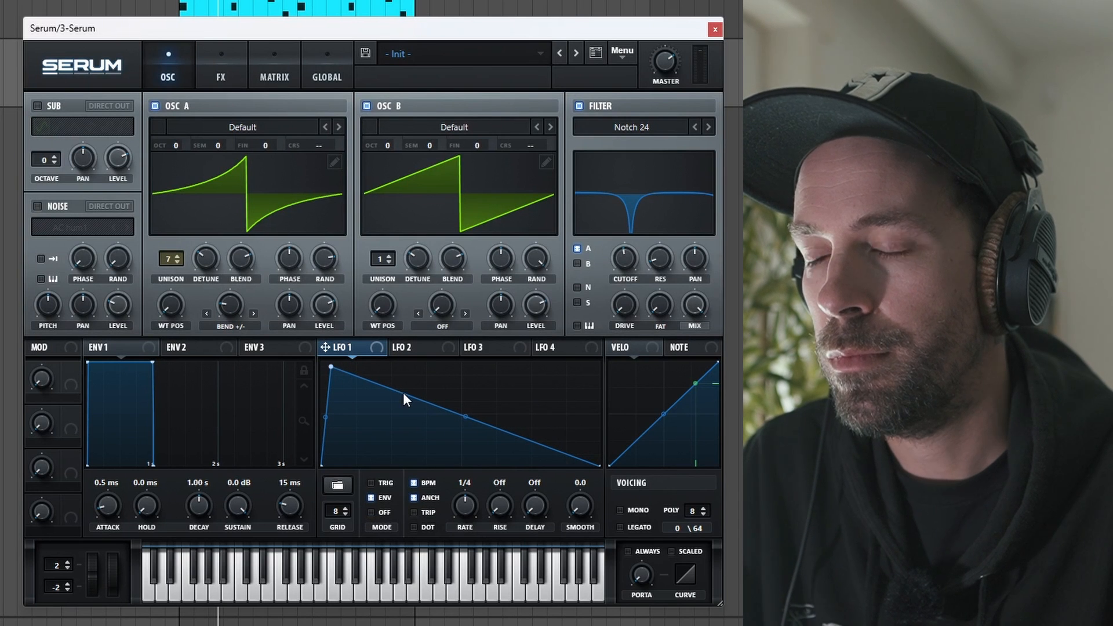
double_click(419, 403)
left_click_drag(419, 403, 539, 450)
left_click_drag(437, 408, 440, 419)
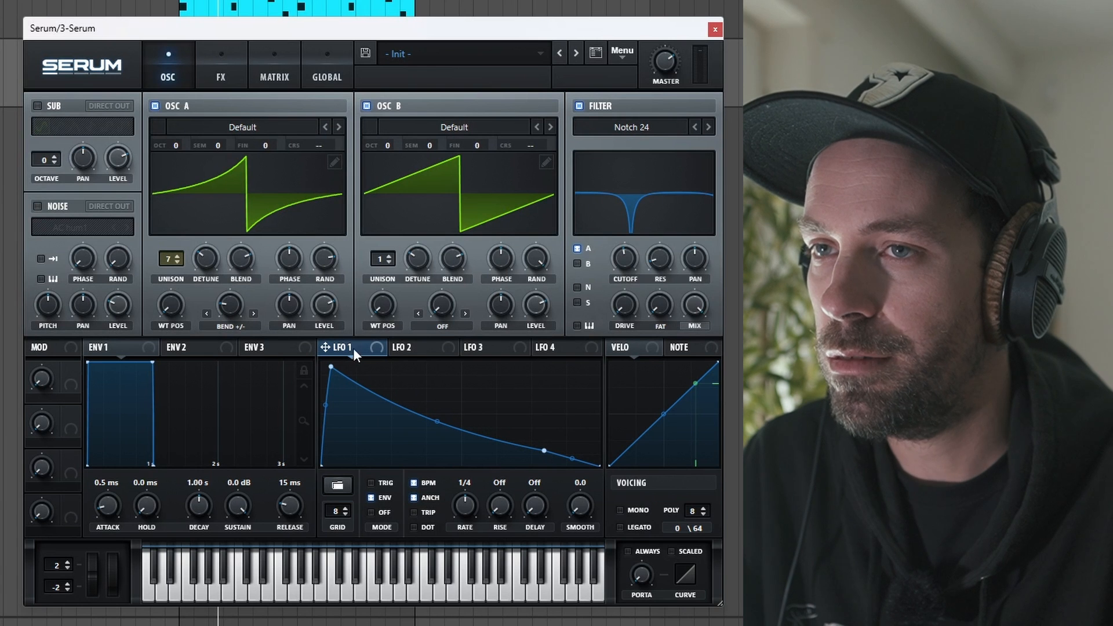
Modulate the filter cutoff with LFO 1, route oscillator B through the filter and fine-tune the base cutoff.
left_click_drag(615, 247, 625, 280)
left_click(578, 264)
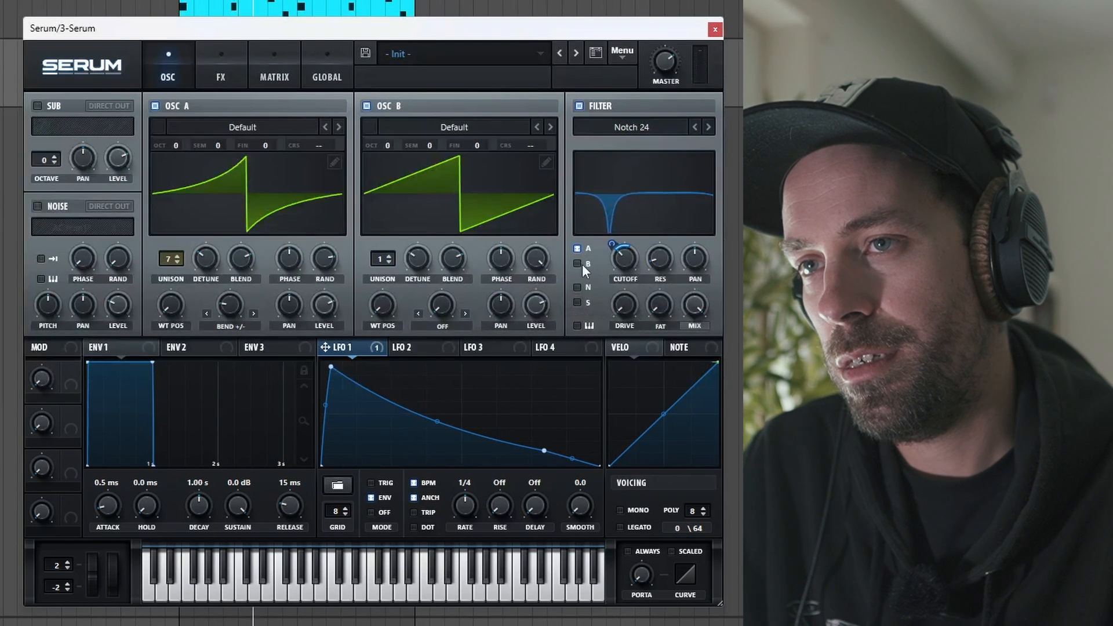
left_click_drag(624, 259, 623, 251)
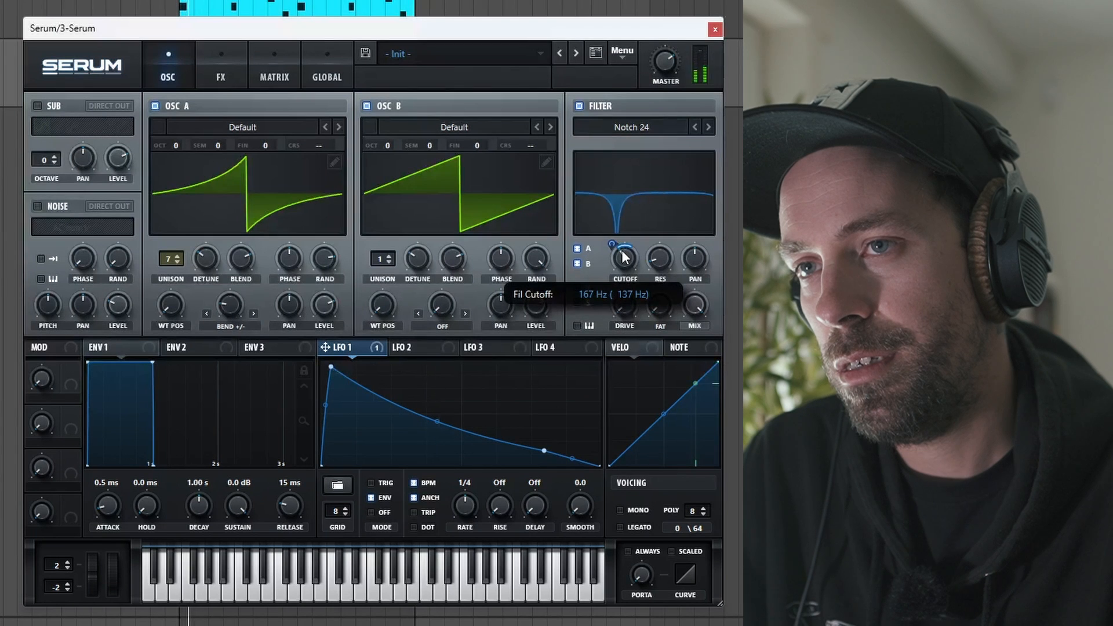
left_click_drag(625, 263, 625, 259)
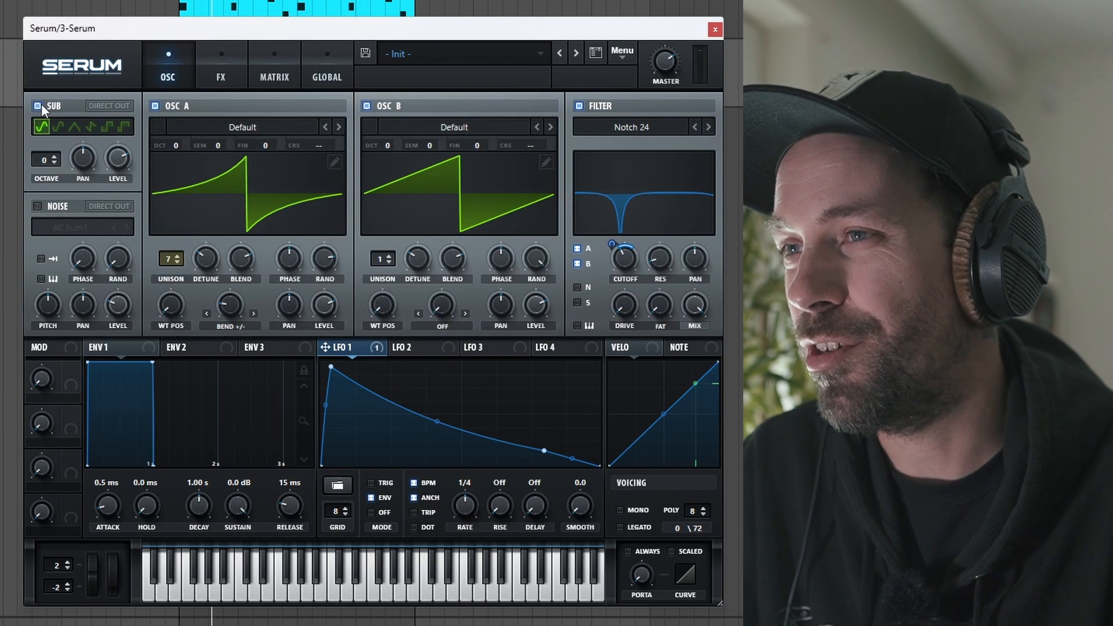
Enable the noise oscillator with the Organics Paper Bag sample and route it through the filter.
left_click(39, 206)
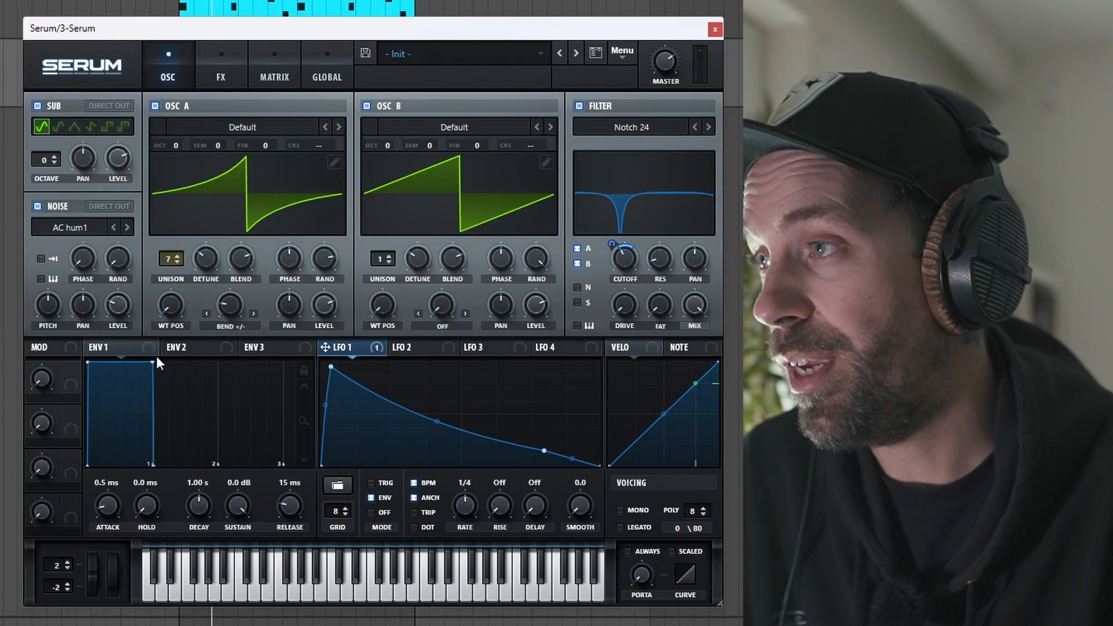
left_click(78, 227)
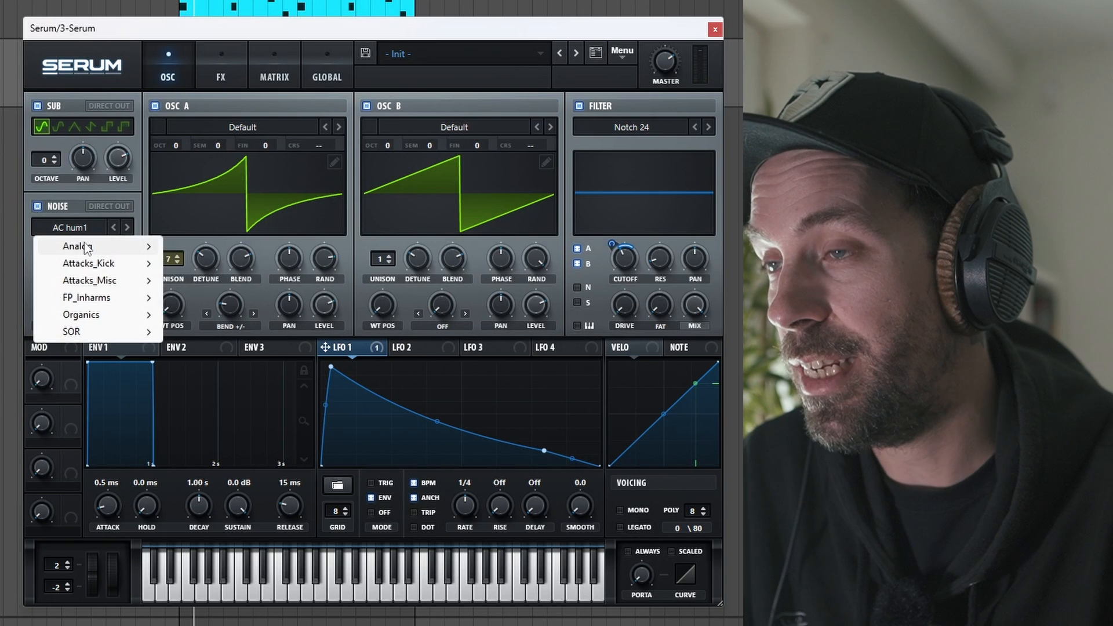
mouse_move(85, 248)
mouse_move(93, 314)
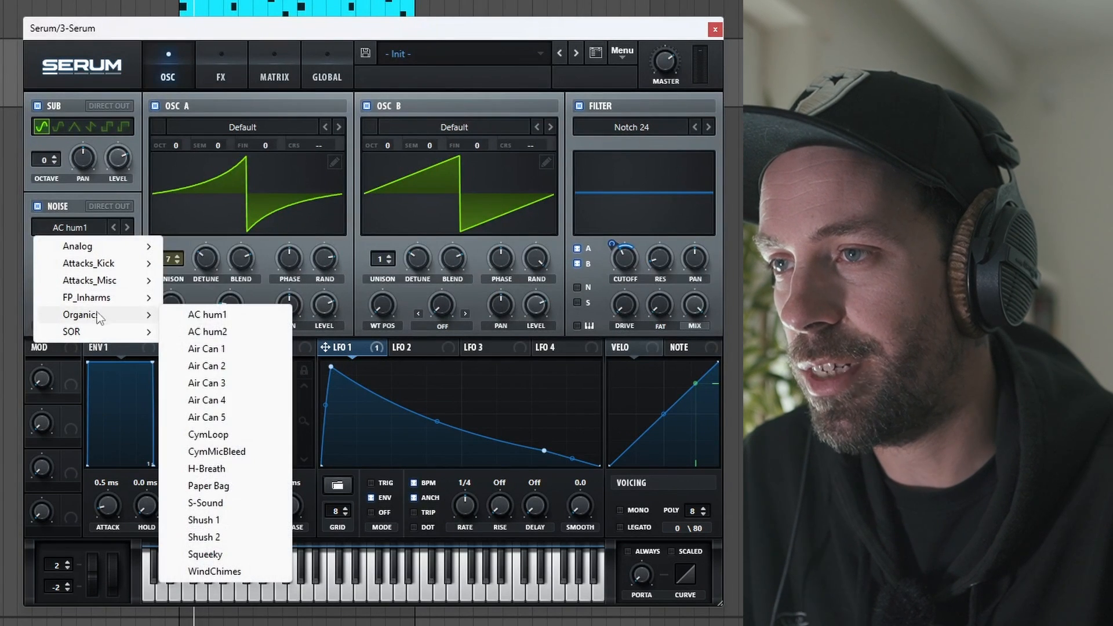
left_click(223, 486)
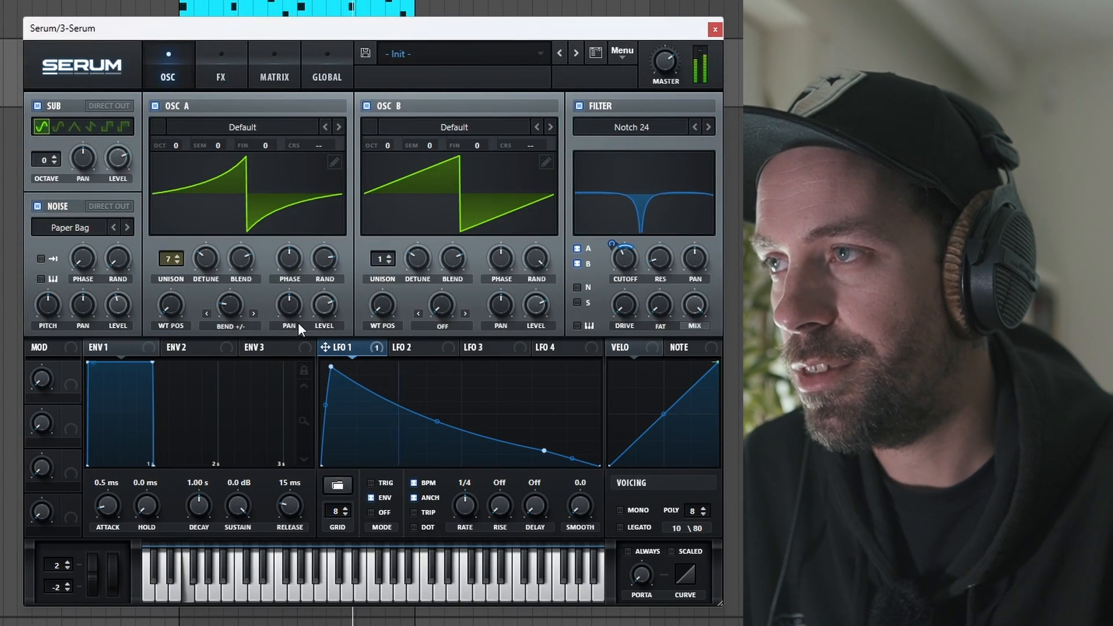
left_click(576, 288)
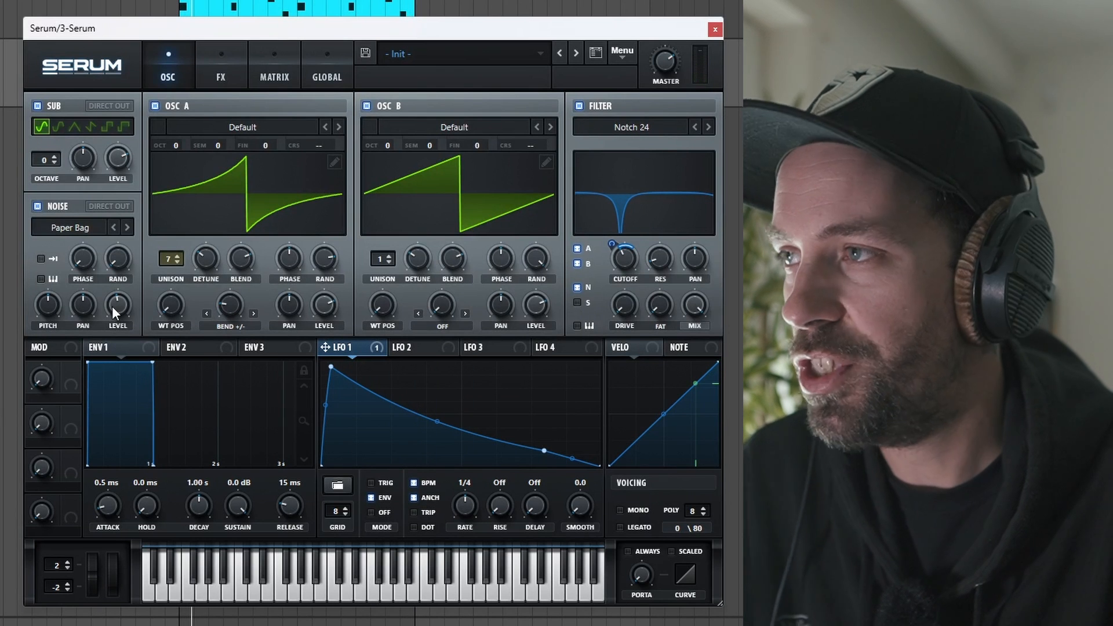
Modulate the levels of oscillators A and B with LFO 1 and reshape its curve to peak fully and decay gradually.
left_click_drag(324, 346, 324, 306)
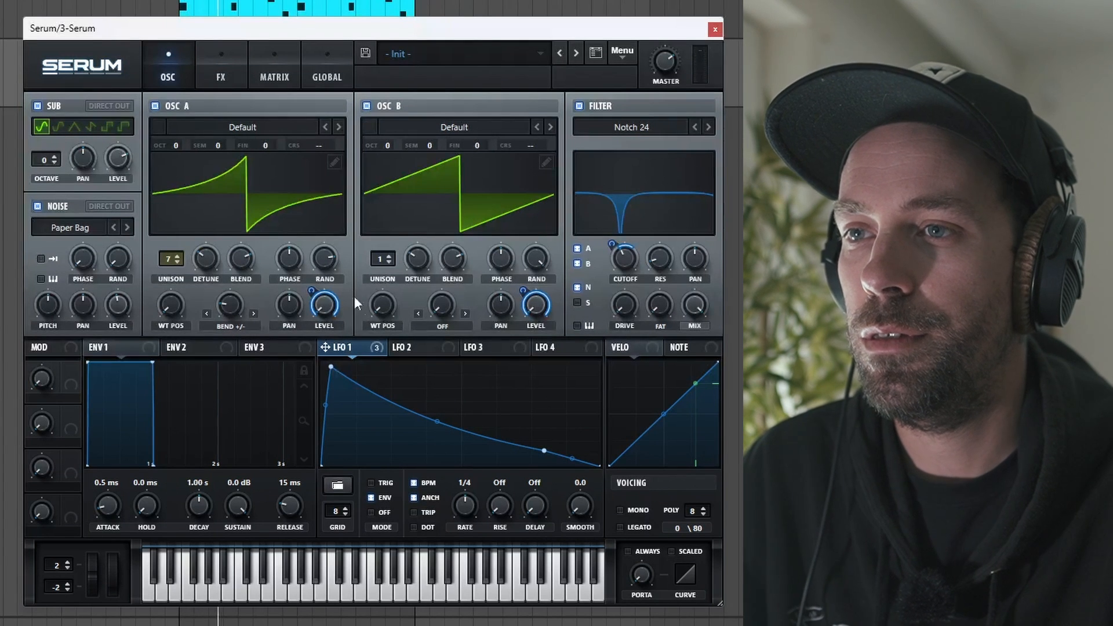
left_click_drag(331, 366, 333, 362)
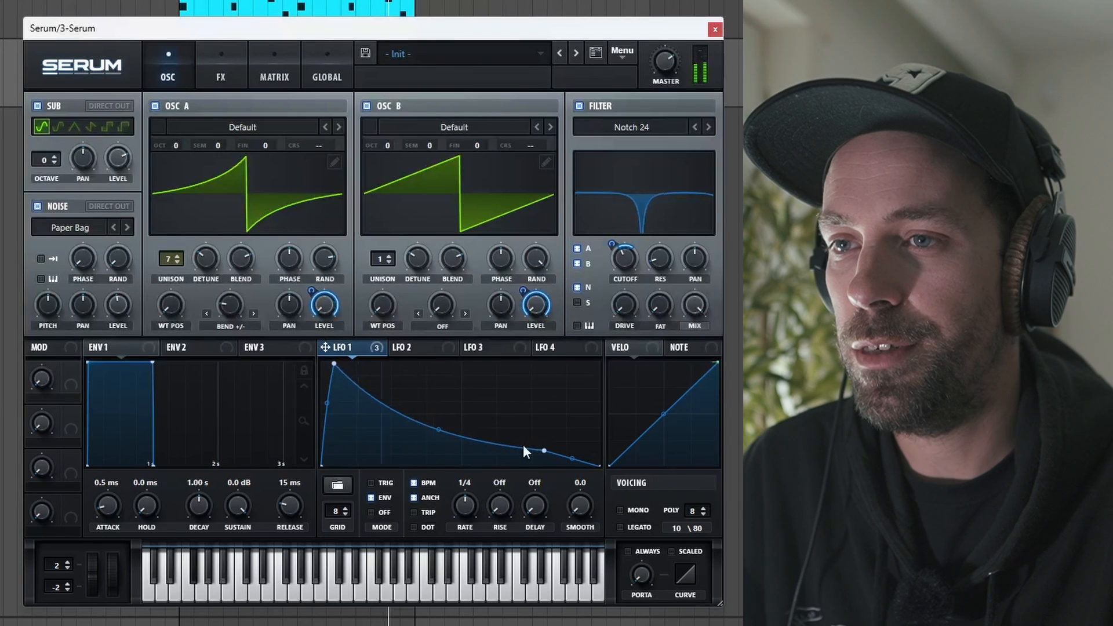
left_click_drag(544, 450, 540, 410)
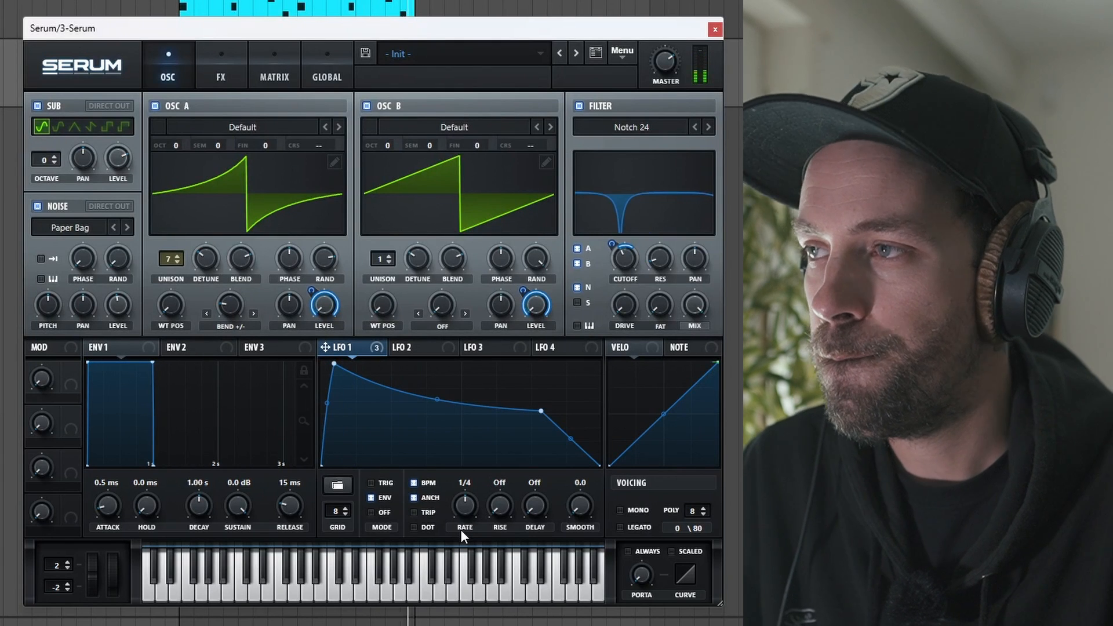
left_click_drag(542, 414, 579, 447)
left_click_drag(456, 427, 458, 414)
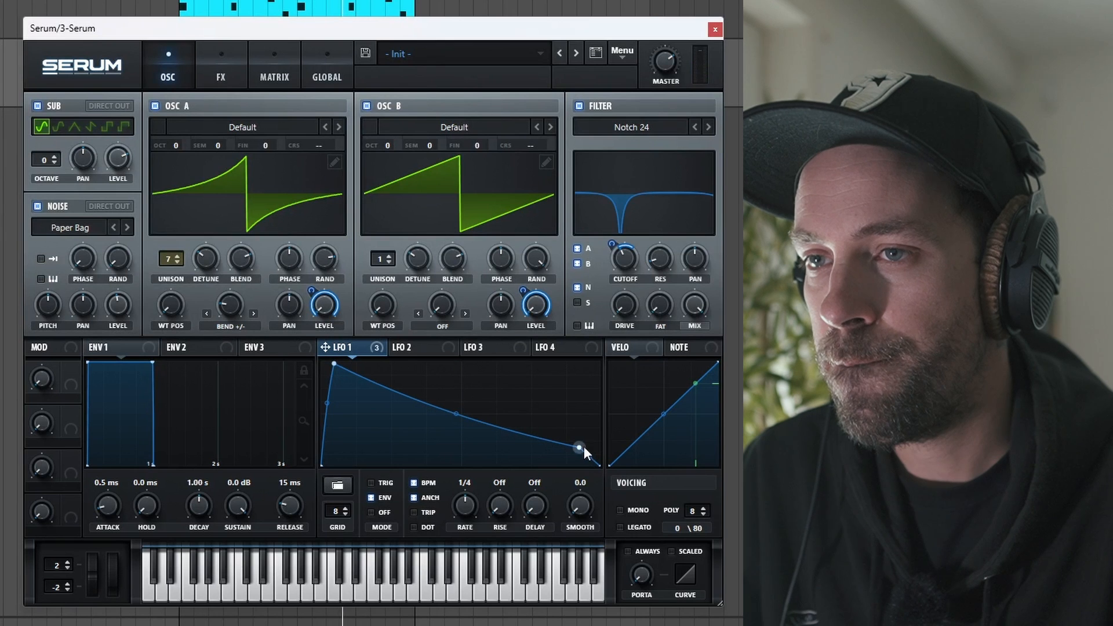
left_click_drag(334, 364, 332, 311)
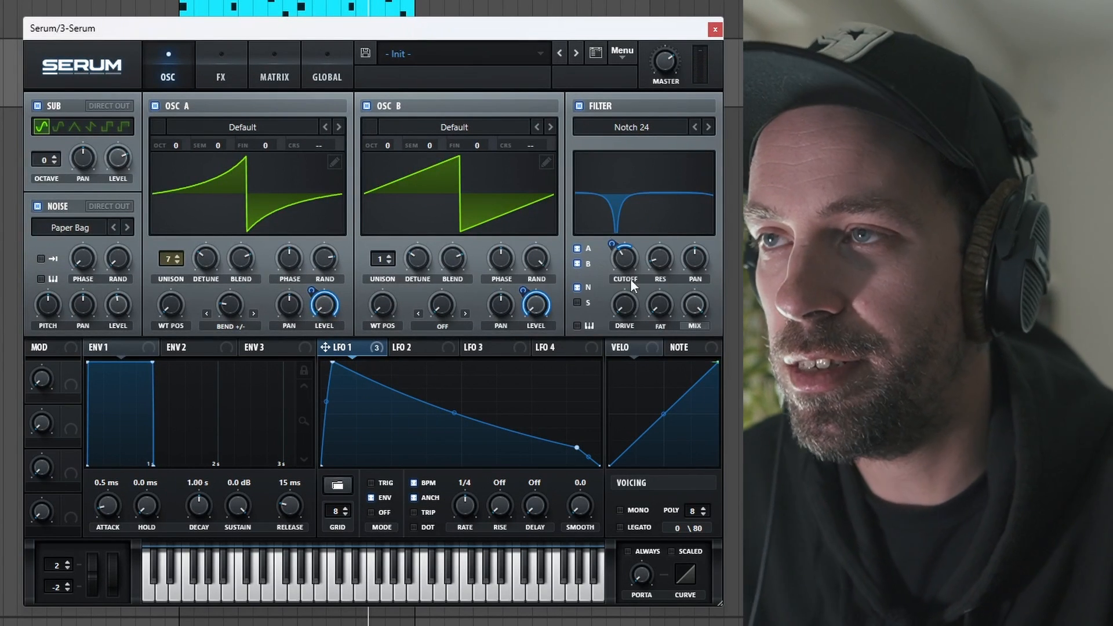
Enable the Hyper/Dimension effect with a Hyper mix of about 9%, a lower Dimension mix and a Dimension size of 37%.
left_click(235, 65)
left_click(41, 109)
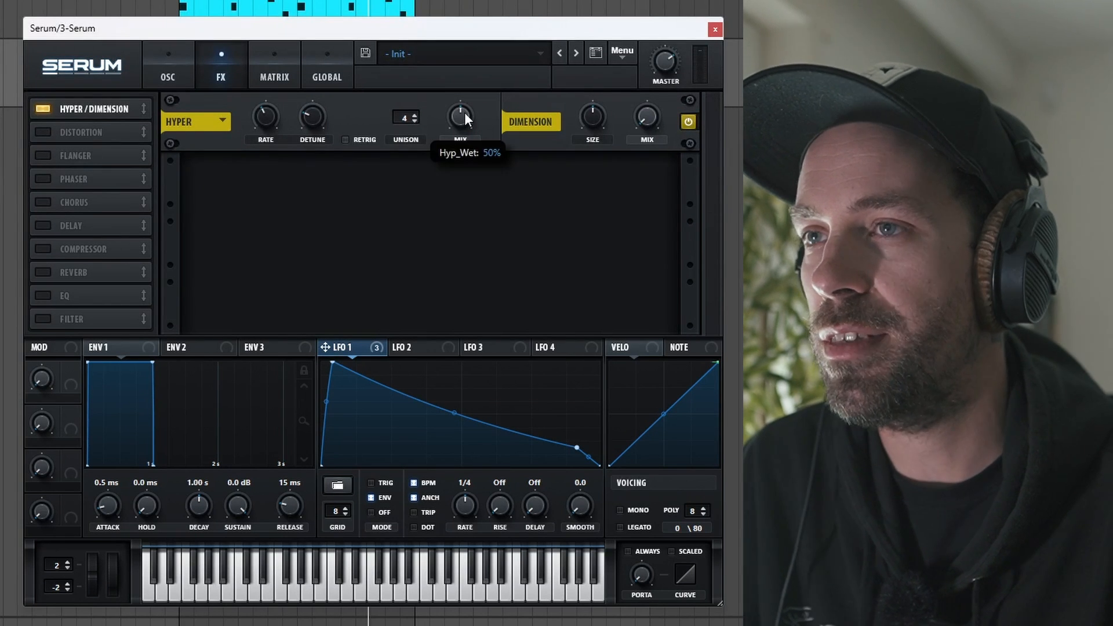
left_click_drag(464, 113, 675, 210)
left_click_drag(452, 113, 452, 96)
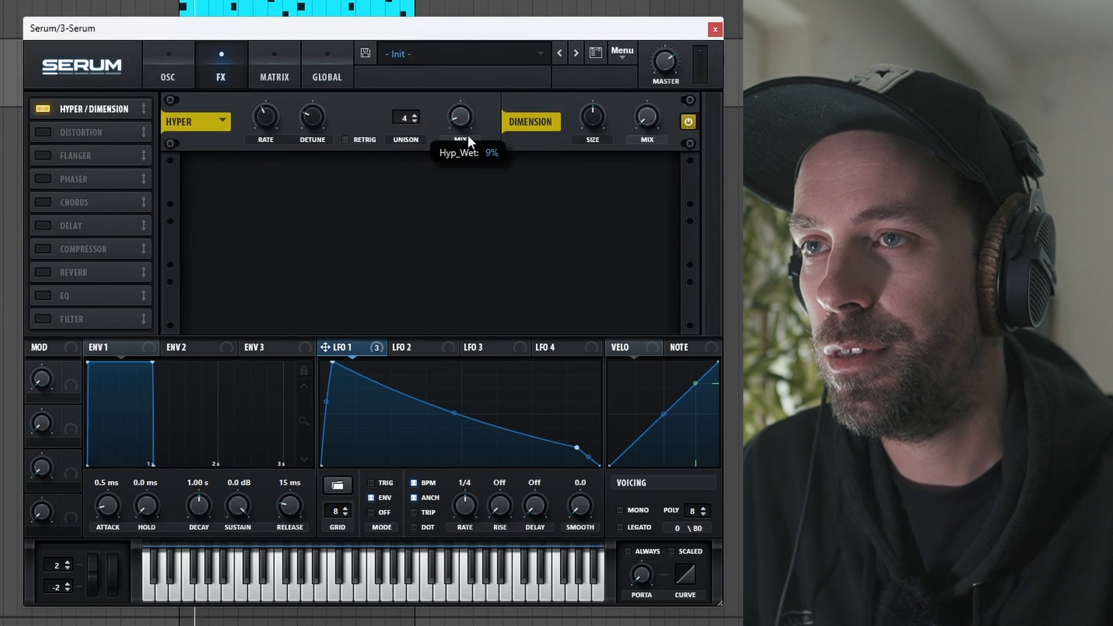
mouse_move(643, 114)
left_click_drag(642, 108, 586, 122)
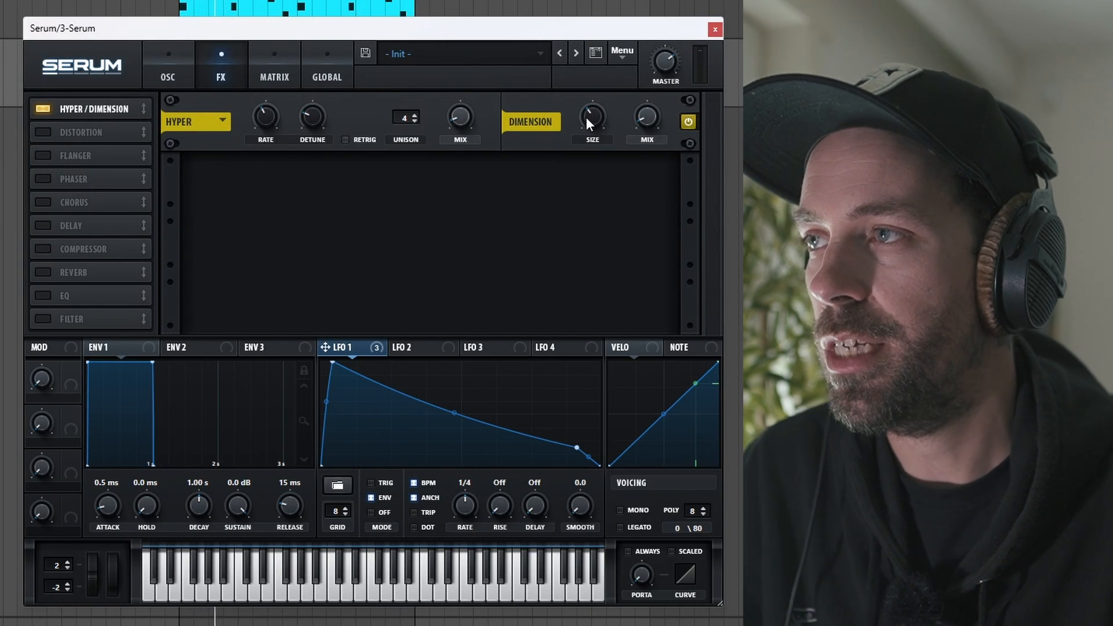
mouse_move(589, 116)
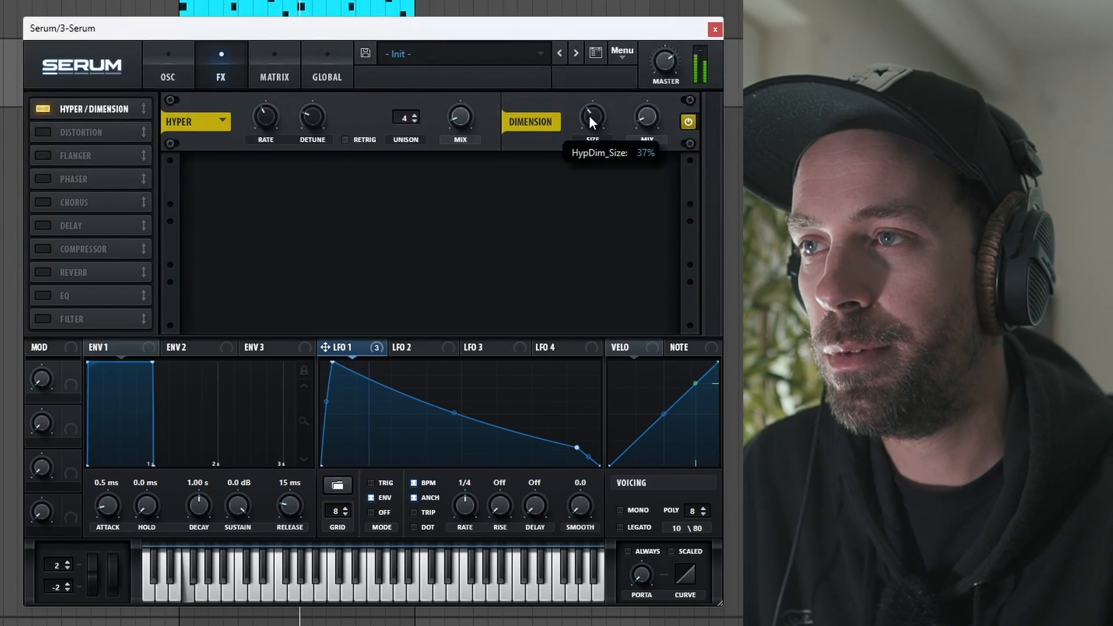
Enable Tube distortion with its drive modulated by LFO 1, and enable the chorus with a raised LPF and a 29% mix.
left_click(48, 132)
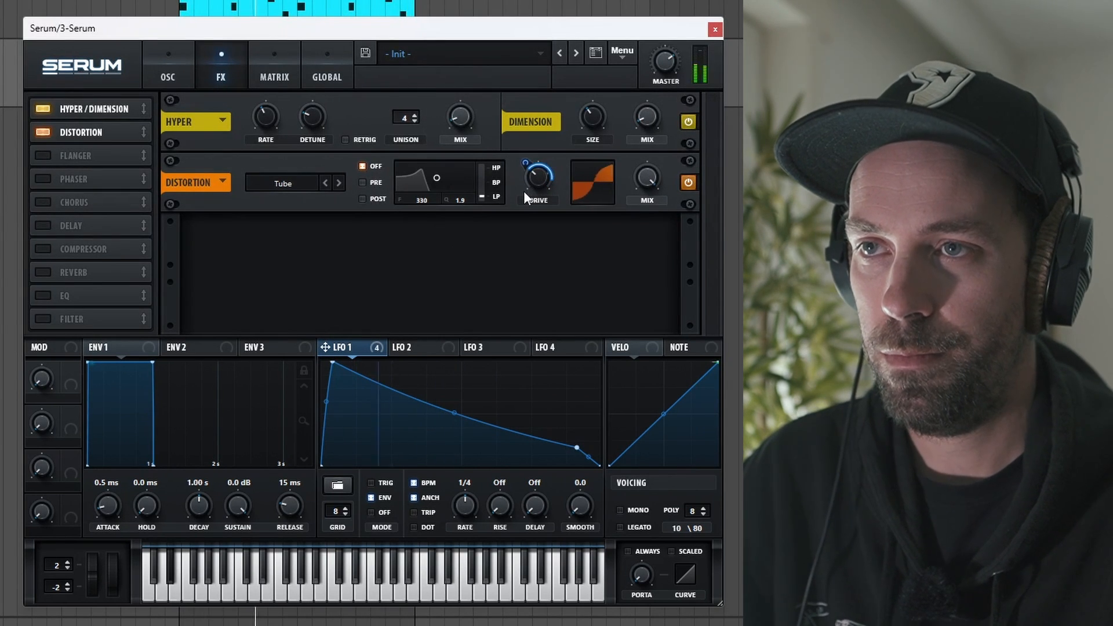
mouse_move(534, 184)
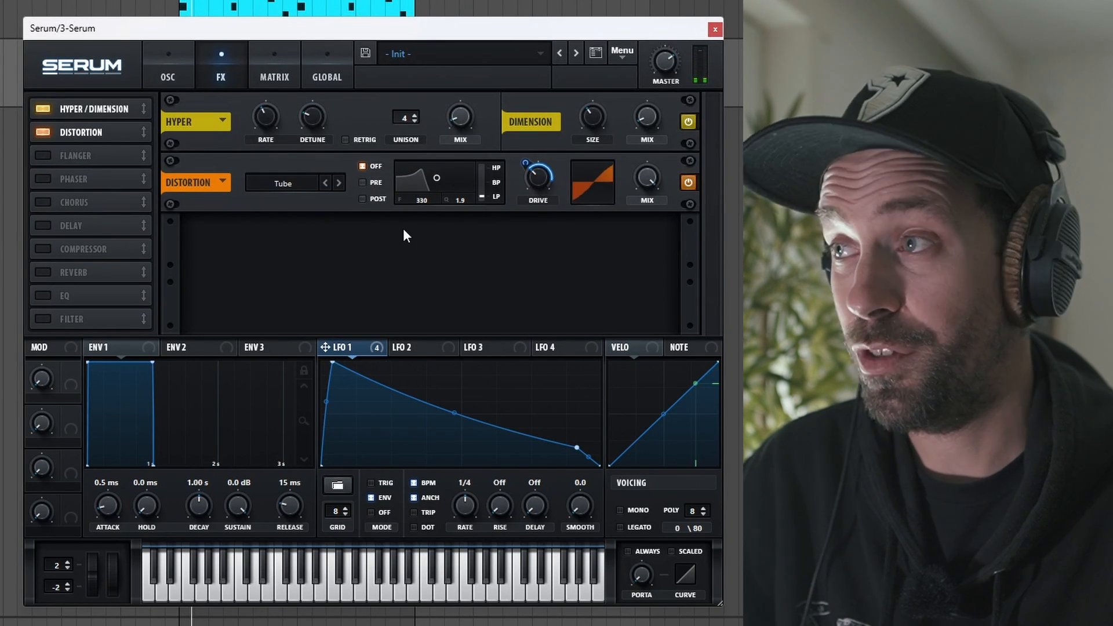
left_click(43, 202)
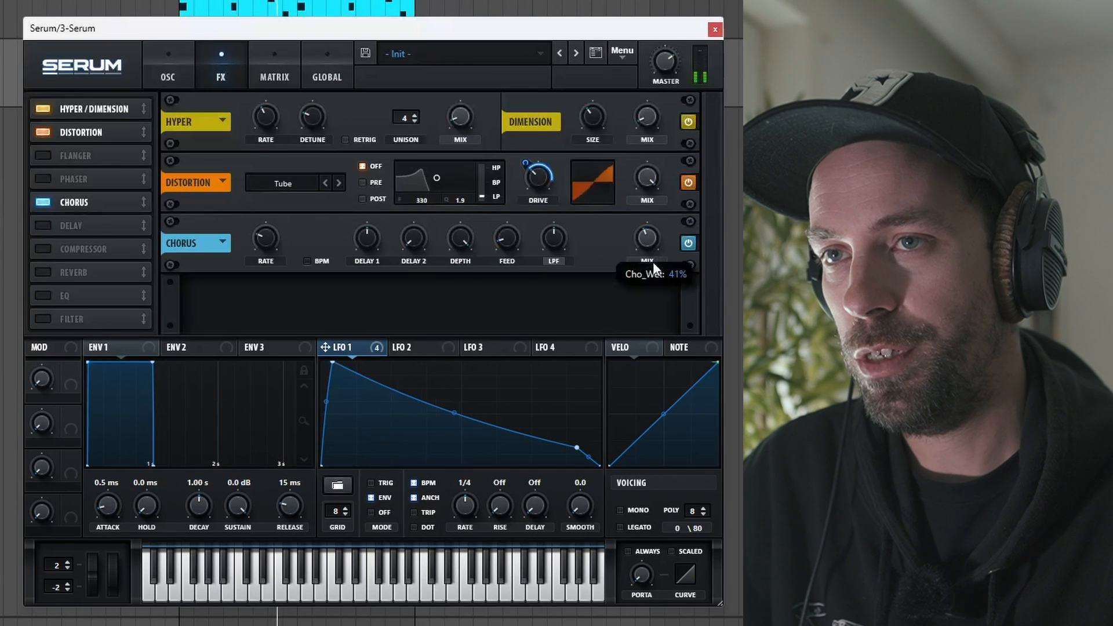
left_click_drag(548, 182, 548, 179)
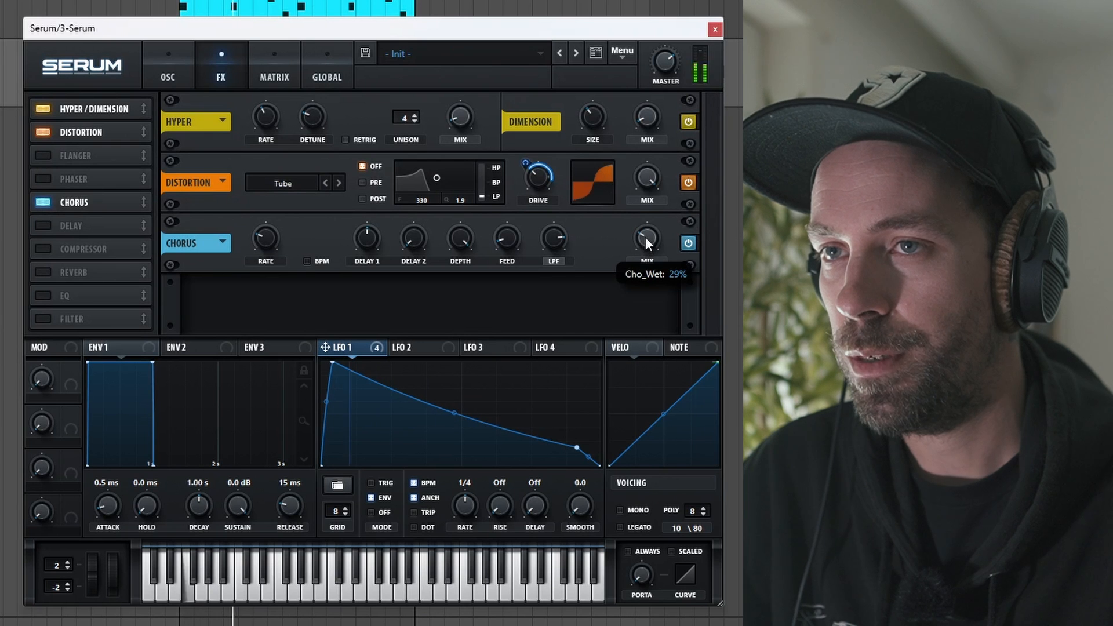
Enable the compressor in multiband mode and adjust the levels of its frequency bands.
left_click(44, 249)
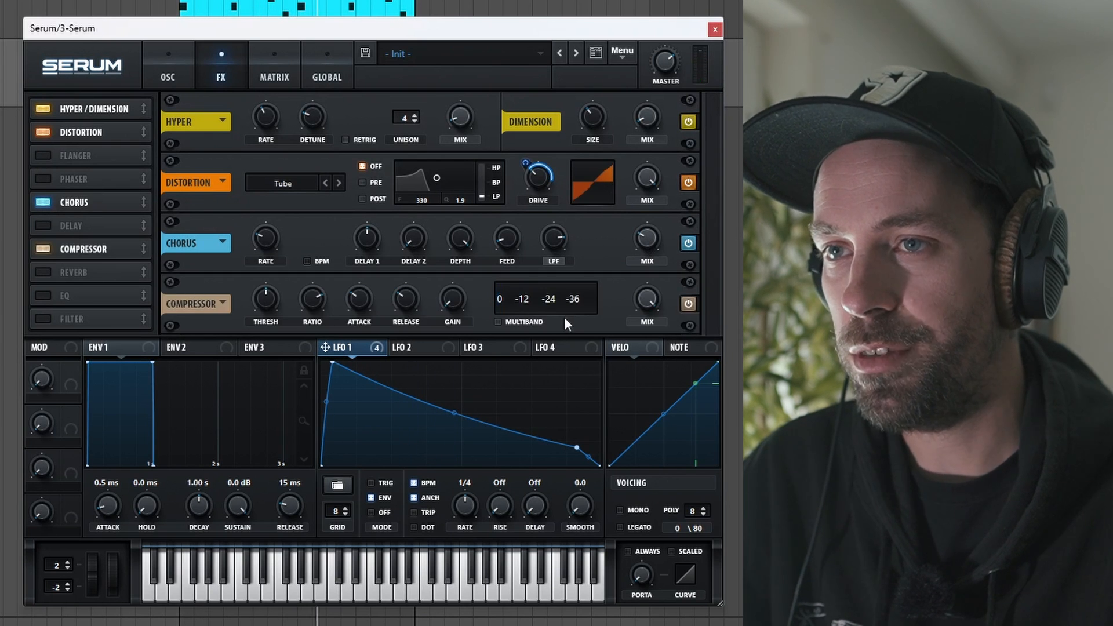
left_click(520, 320)
mouse_move(535, 297)
left_mouse_down()
mouse_move(543, 300)
mouse_move(540, 286)
mouse_move(520, 285)
left_mouse_up()
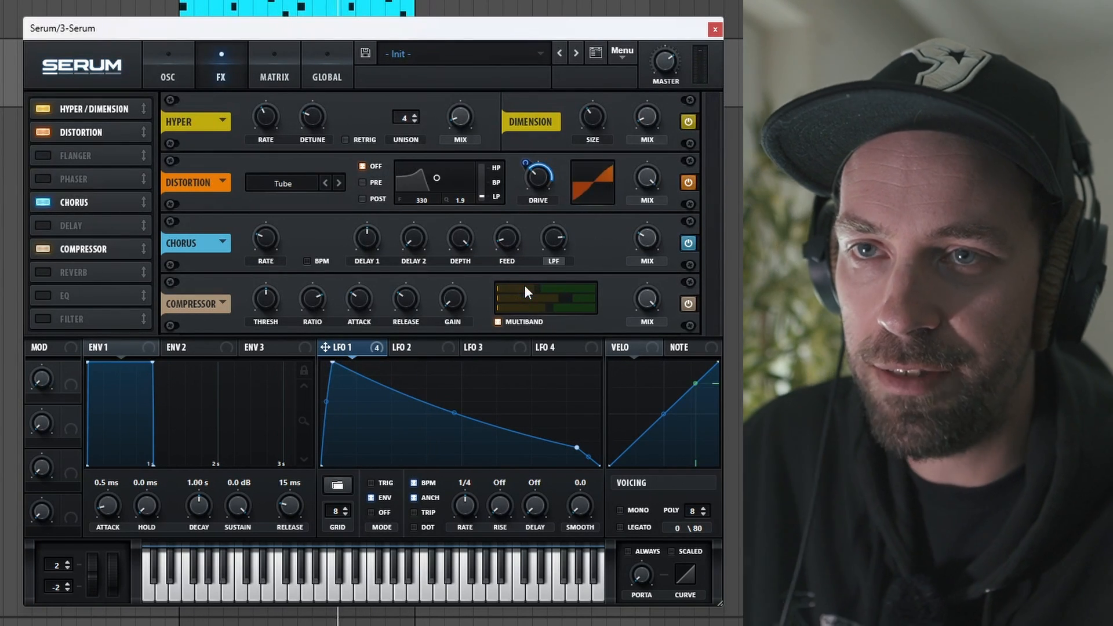
left_click_drag(534, 290, 581, 299)
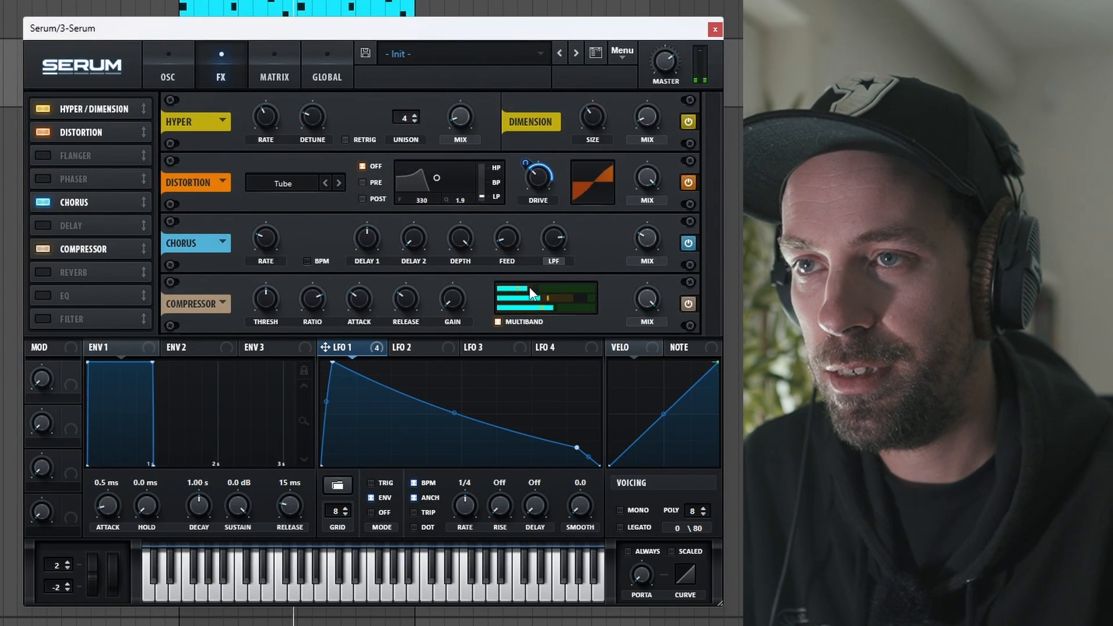
left_click_drag(531, 286, 534, 287)
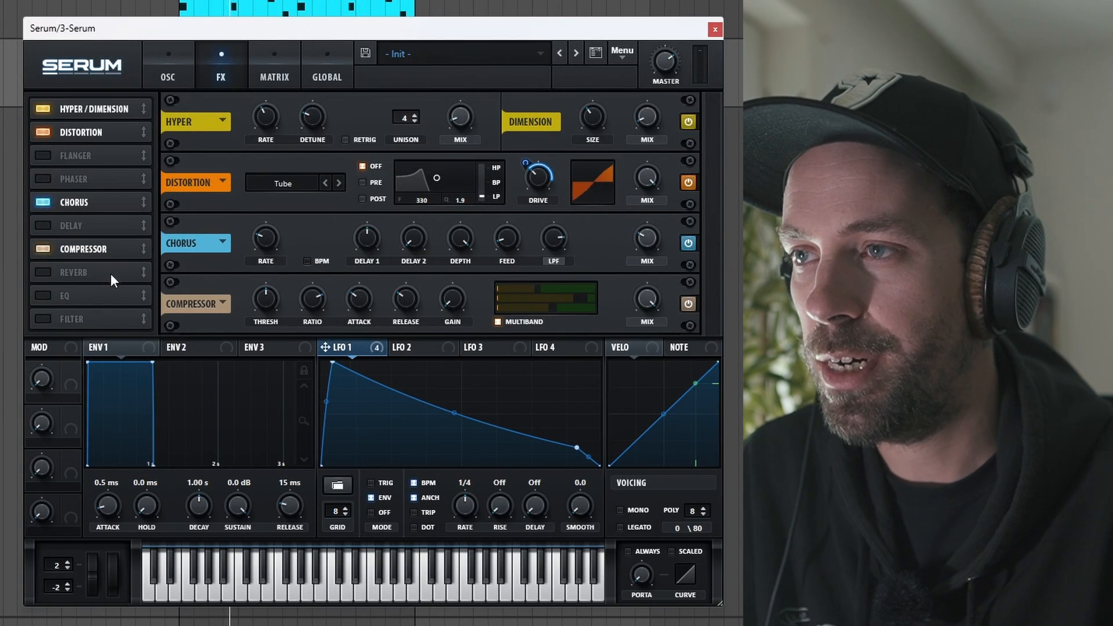
Enable the hall reverb, shorten its decay, adjust its size and set its mix to 17%.
left_click(44, 272)
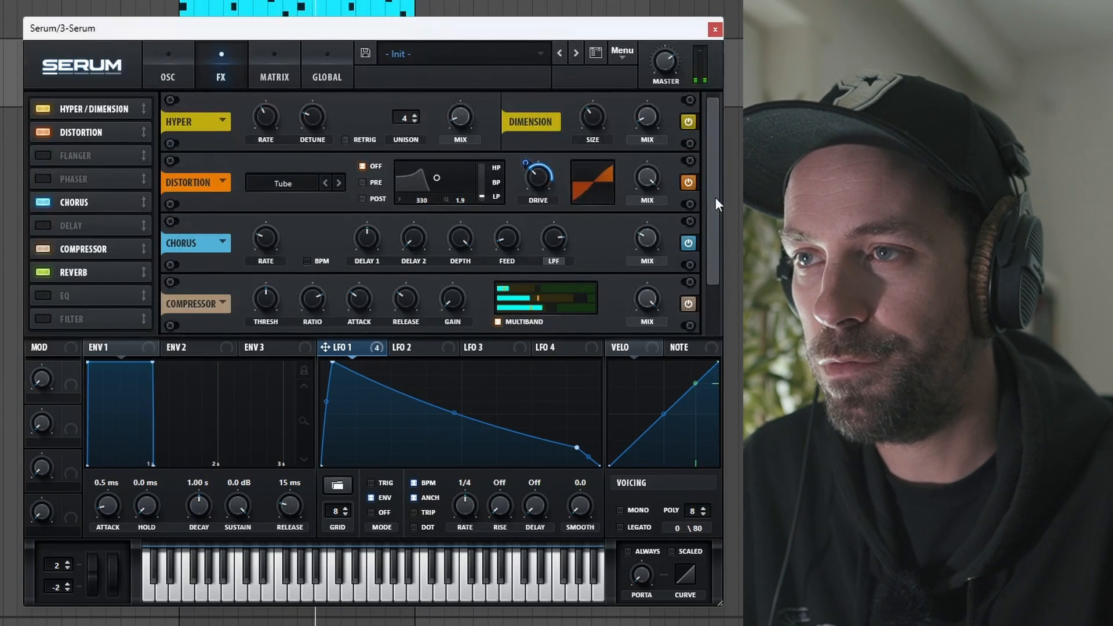
scroll(715, 197, "down", 2)
left_click_drag(651, 300, 654, 288)
left_click_drag(358, 304, 357, 335)
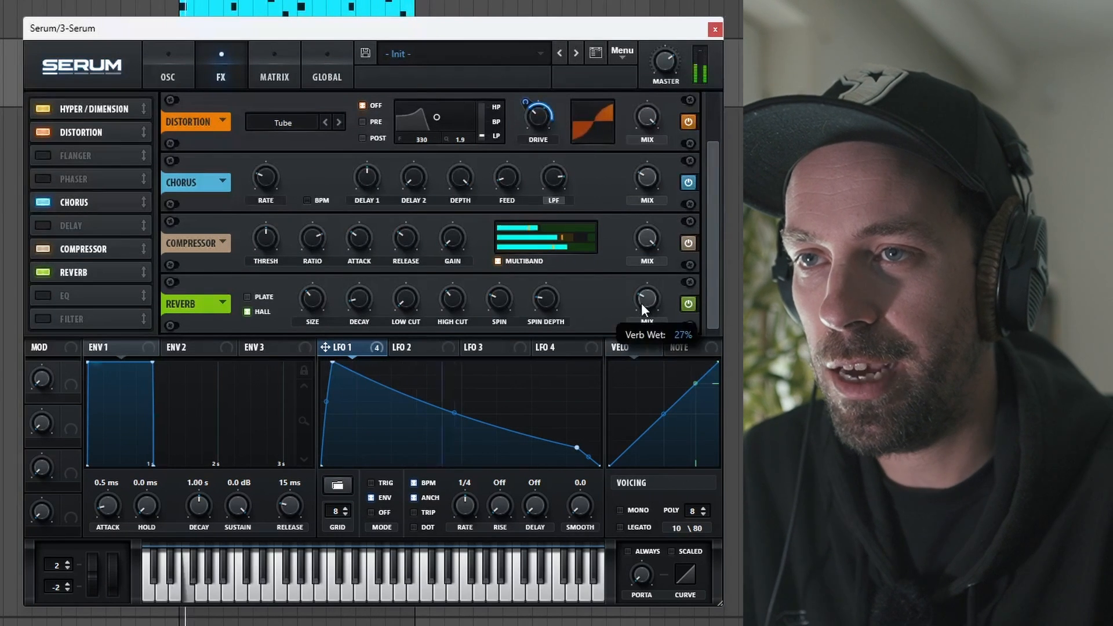
left_click_drag(312, 301, 314, 308)
key("space")
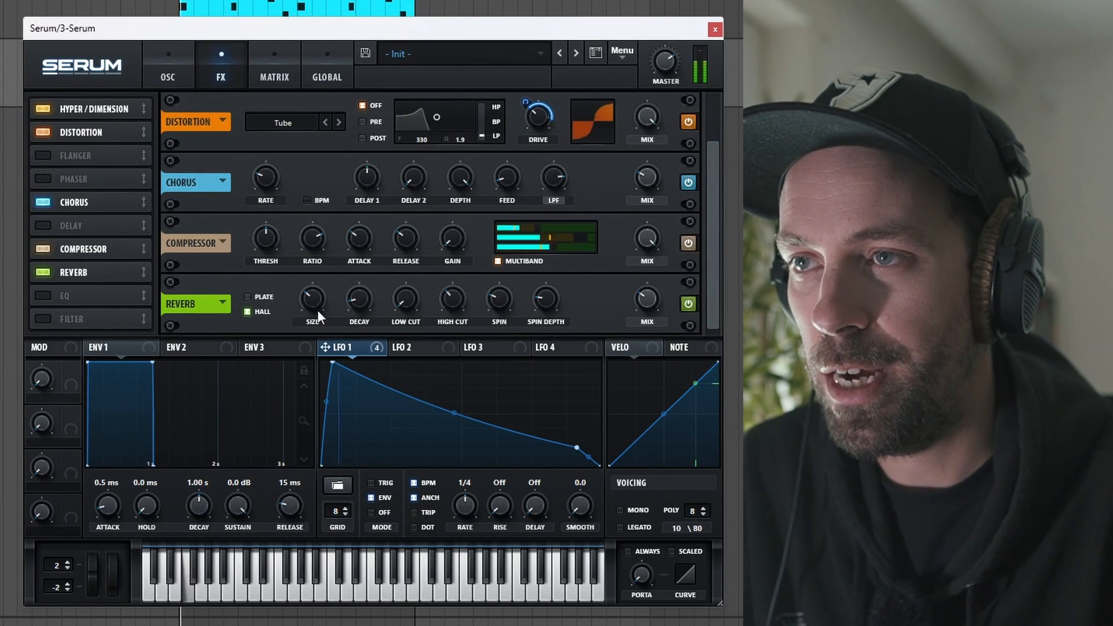
left_click_drag(642, 306, 636, 322)
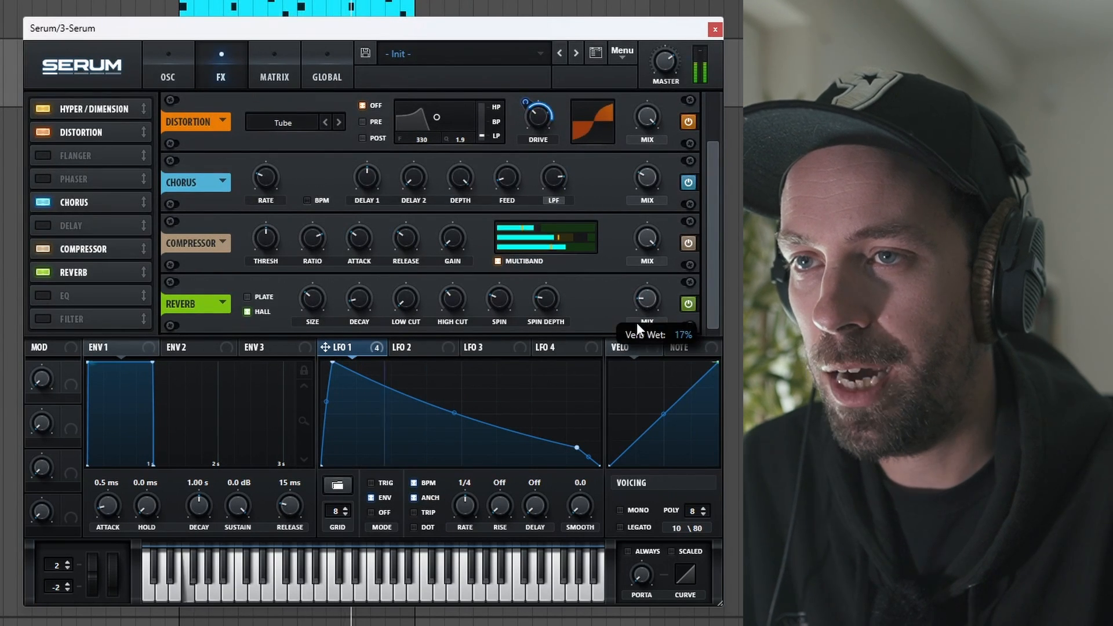
Enable the EQ and make its upper band a bell with lowered gain and a lower, mid-range frequency.
left_click(50, 296)
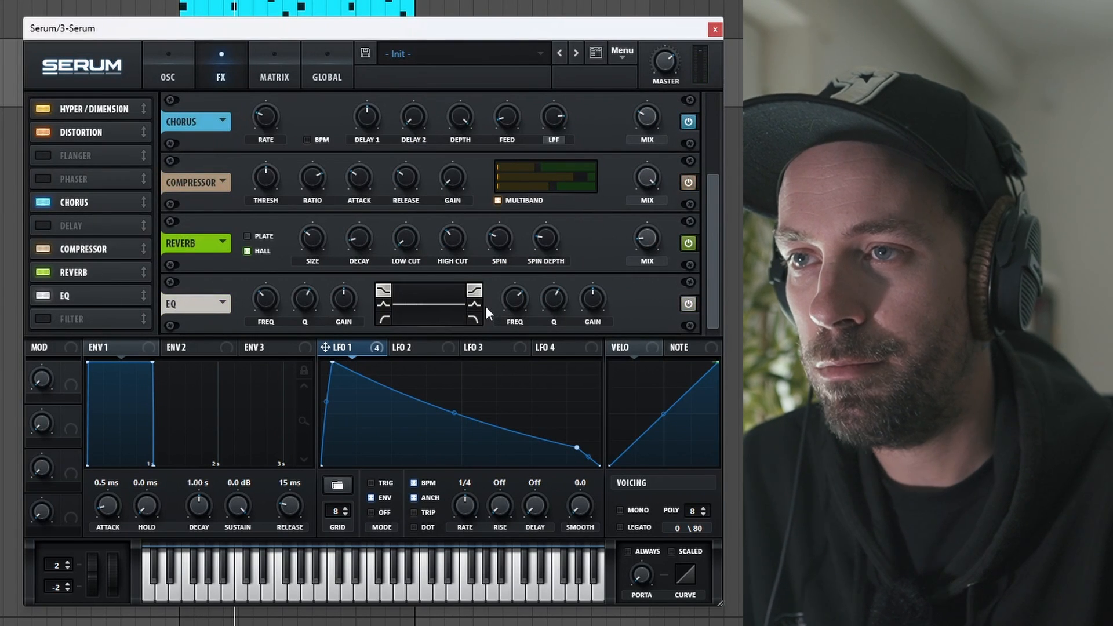
left_click_drag(591, 306, 592, 313)
mouse_move(518, 310)
left_mouse_down()
mouse_move(520, 332)
mouse_move(515, 284)
mouse_move(519, 311)
left_mouse_up()
left_click_drag(589, 311, 585, 343)
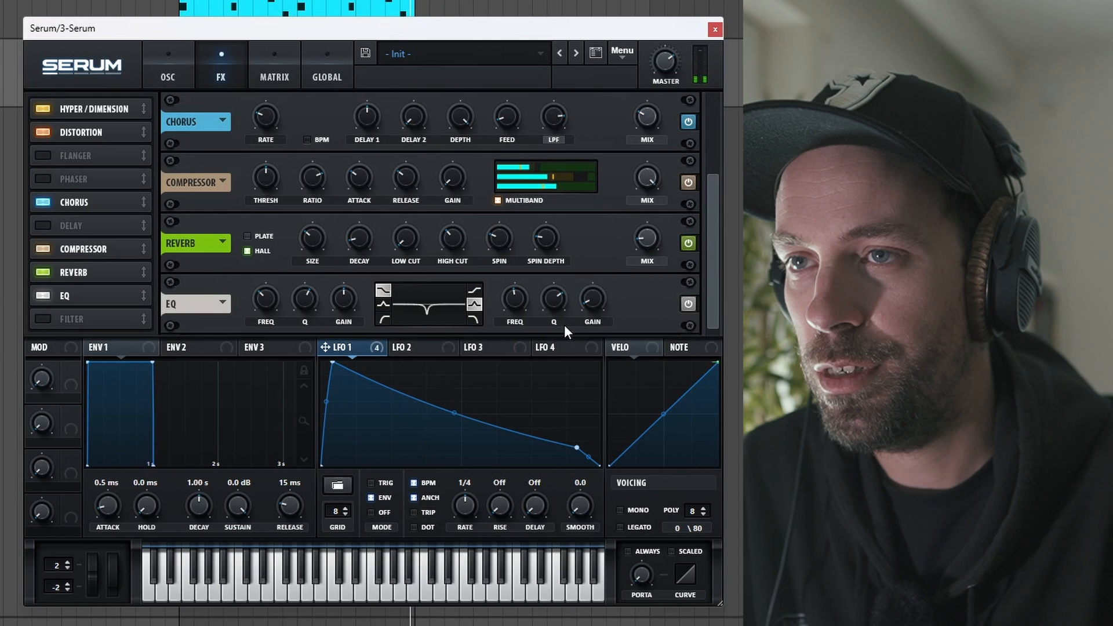
mouse_move(515, 299)
left_mouse_down()
mouse_move(513, 310)
mouse_move(513, 300)
left_mouse_up()
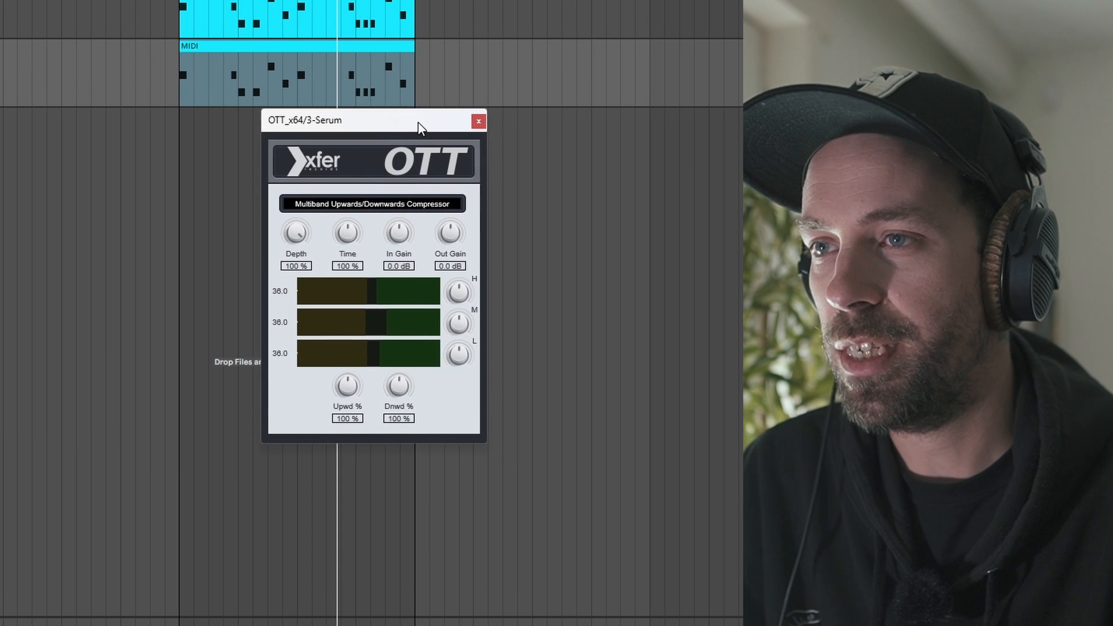
Add OTT after Serum and adjust the high, mid and low bands against the playing loop.
left_click_drag(418, 123, 413, 133)
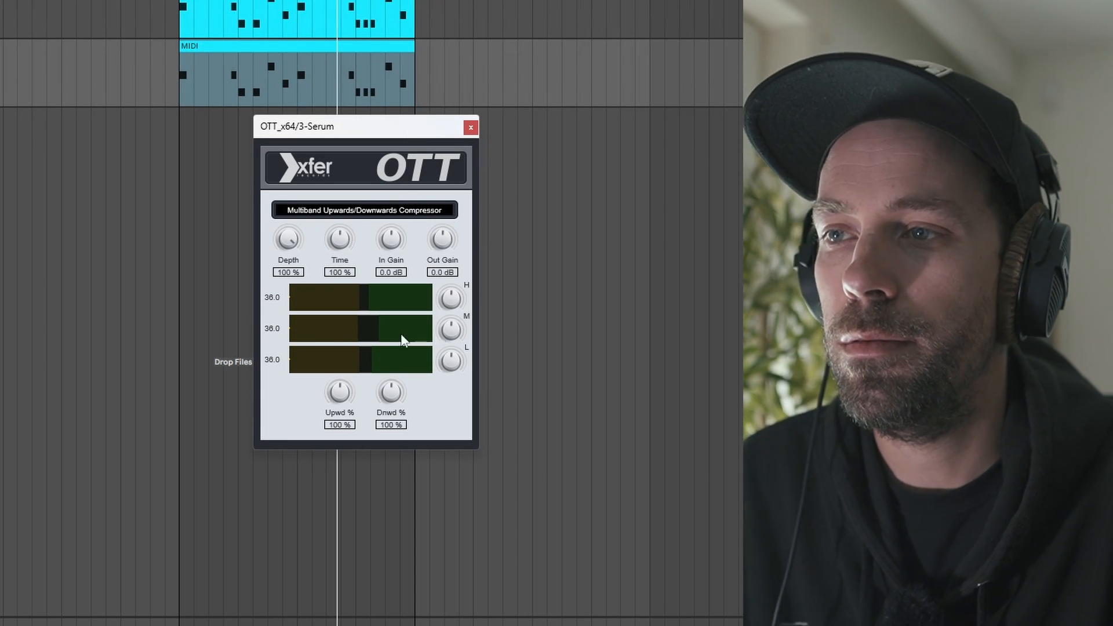
key("space")
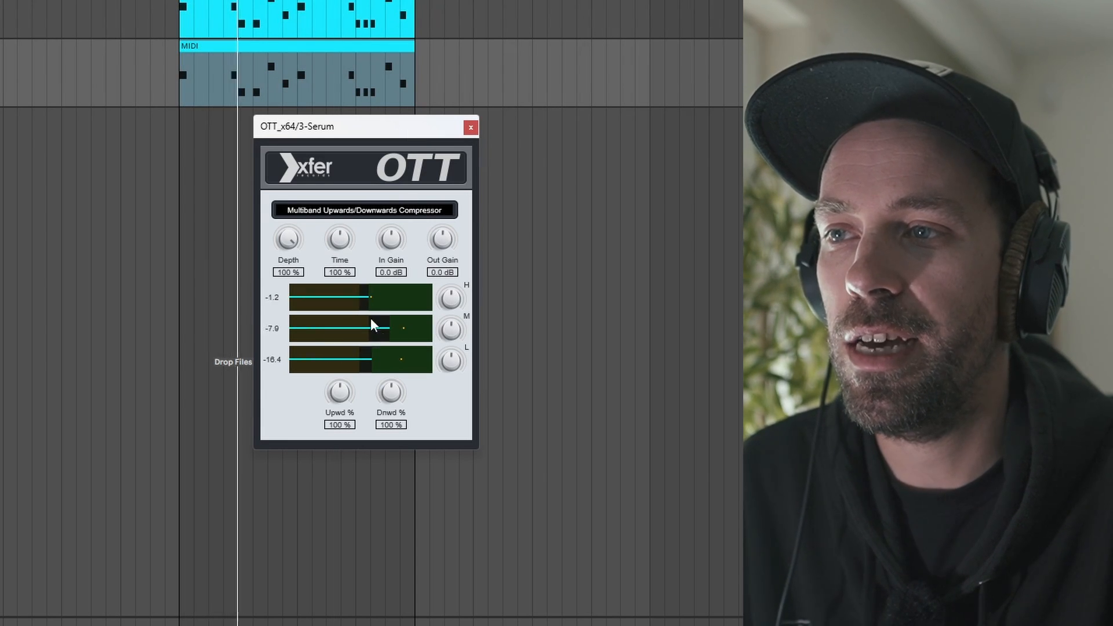
left_click_drag(342, 294, 337, 294)
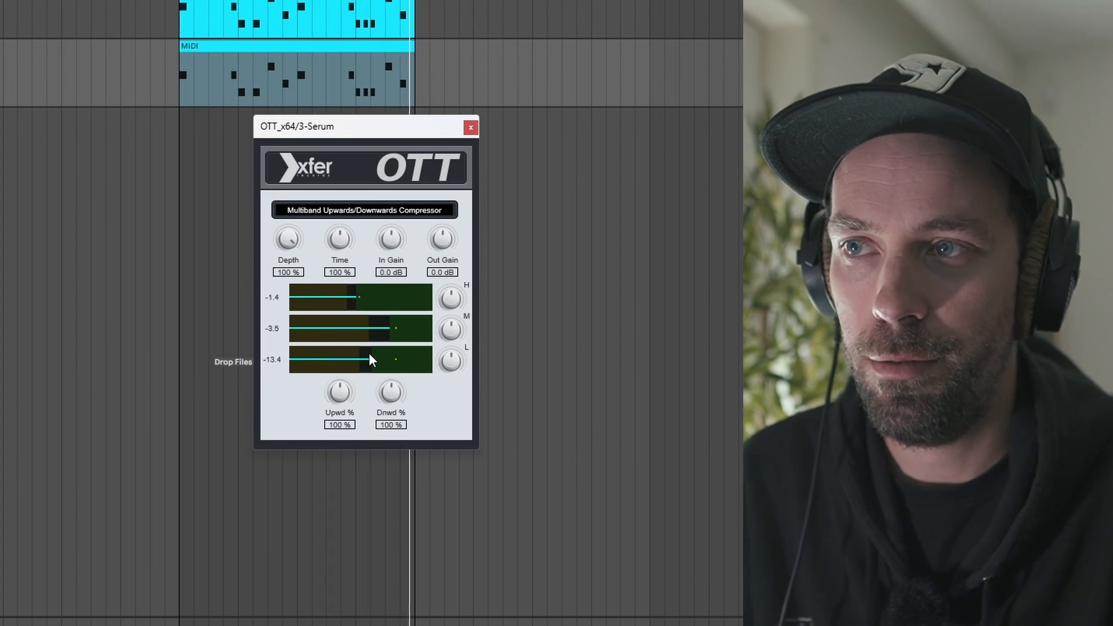
left_click_drag(343, 297, 349, 298)
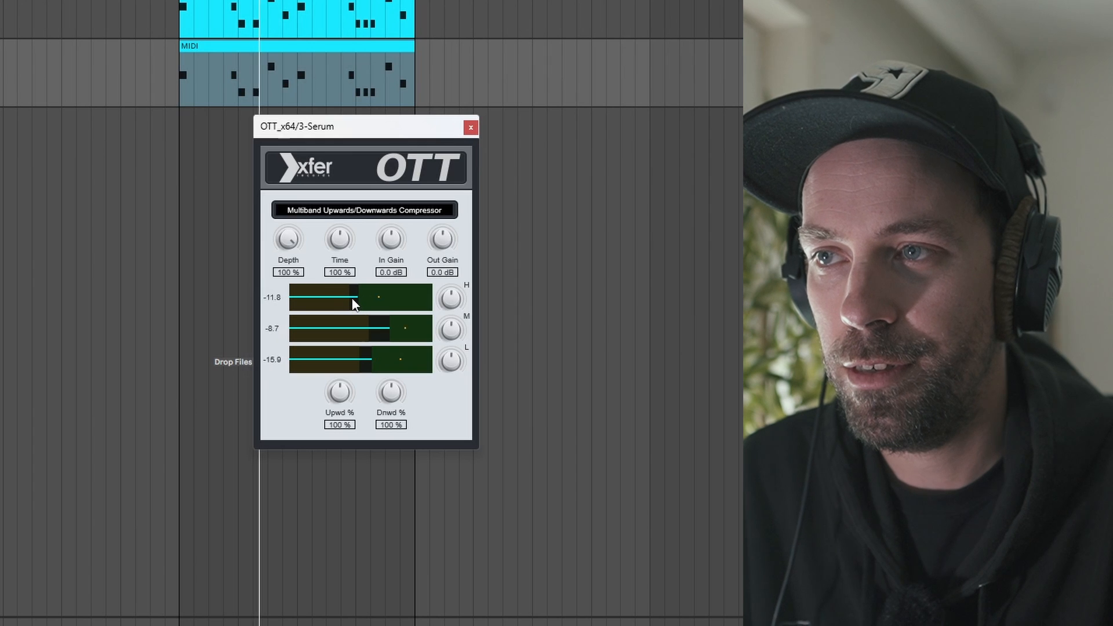
left_click_drag(378, 335, 444, 344)
left_click_drag(379, 331, 341, 357)
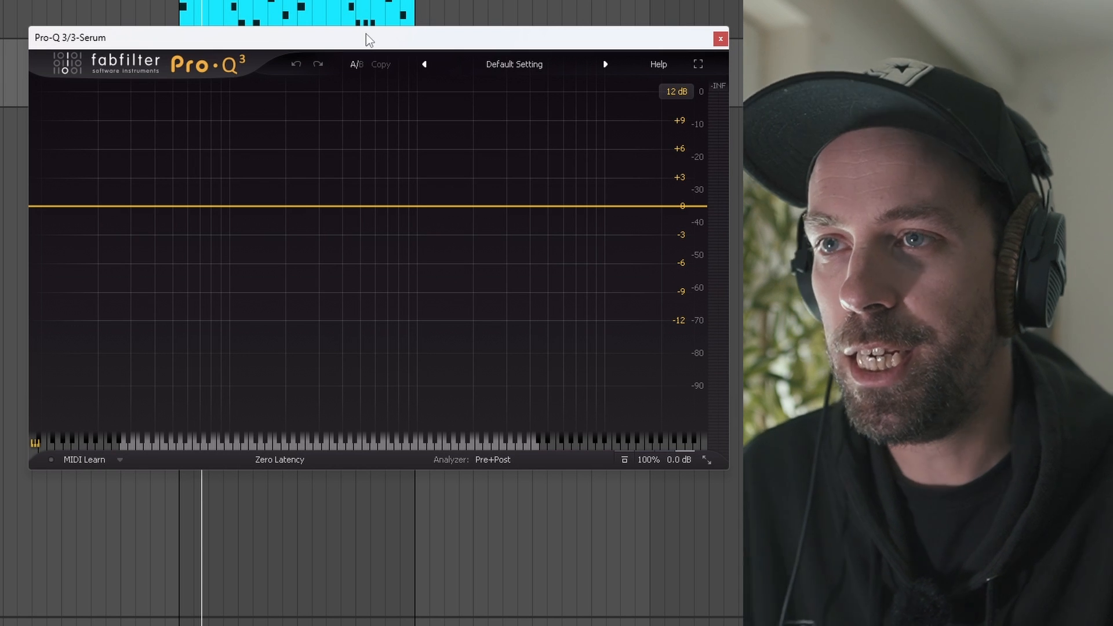
Shape the sound in Pro-Q 3 with a mid-range bell cut of about 2 dB, a low-end band and a slight high-frequency cut.
key("space")
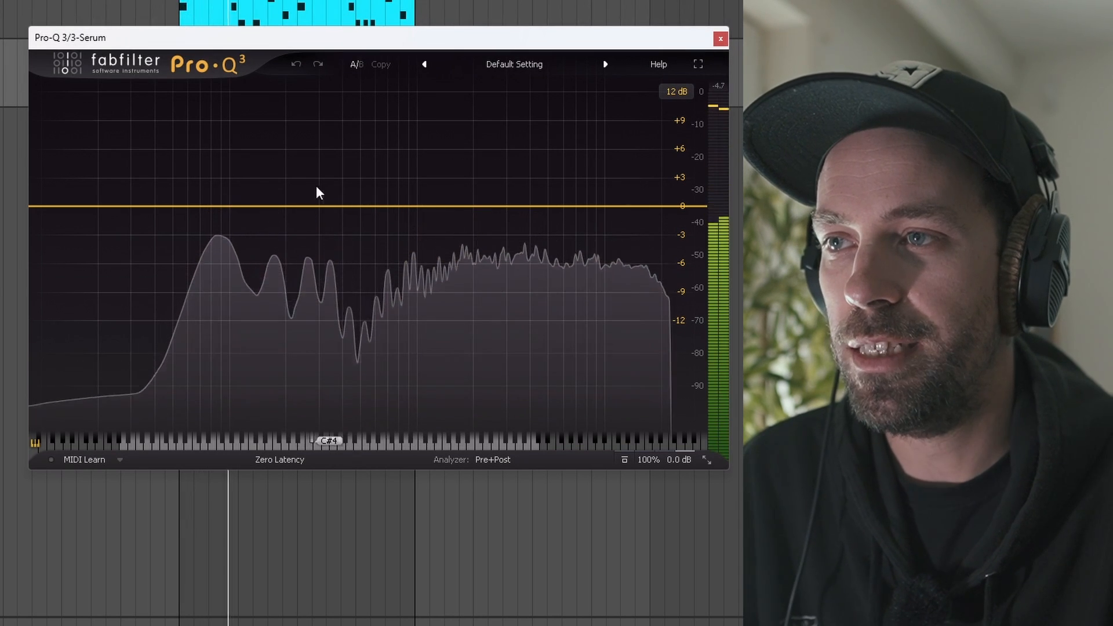
left_click_drag(425, 205, 423, 232)
left_click_drag(480, 386, 471, 332)
left_click_drag(420, 233, 419, 227)
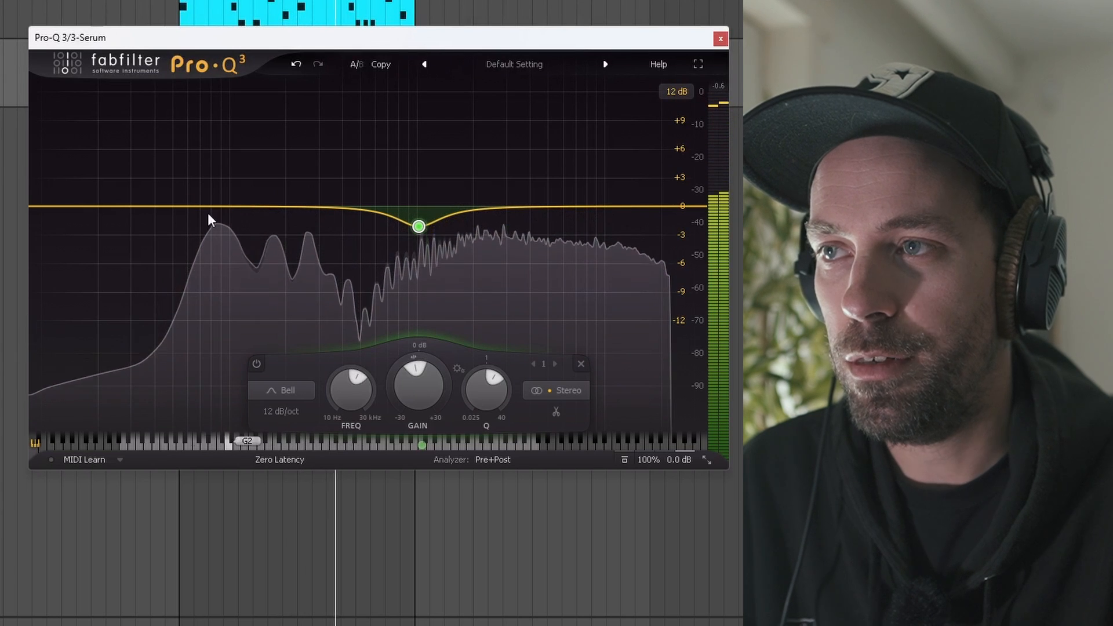
left_click(68, 207)
left_click_drag(68, 207, 240, 194)
left_click_drag(615, 207, 617, 232)
left_click(721, 39)
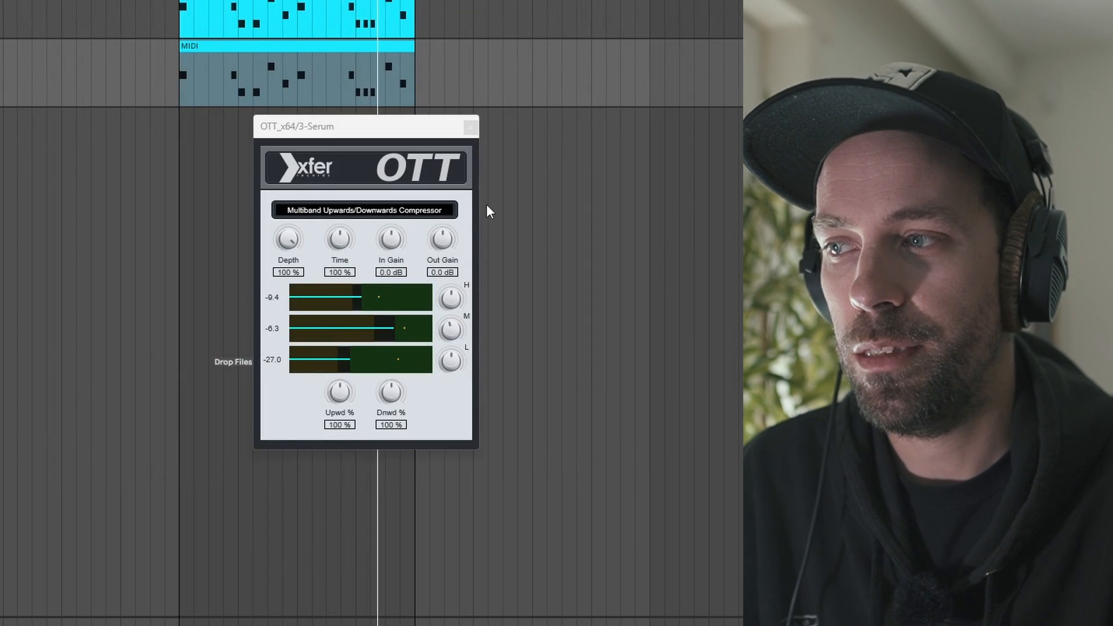
Look through the Saturate, Distort and Drive algorithm categories for the first distortion stage in iZotope Trash 2.
left_click(780, 17)
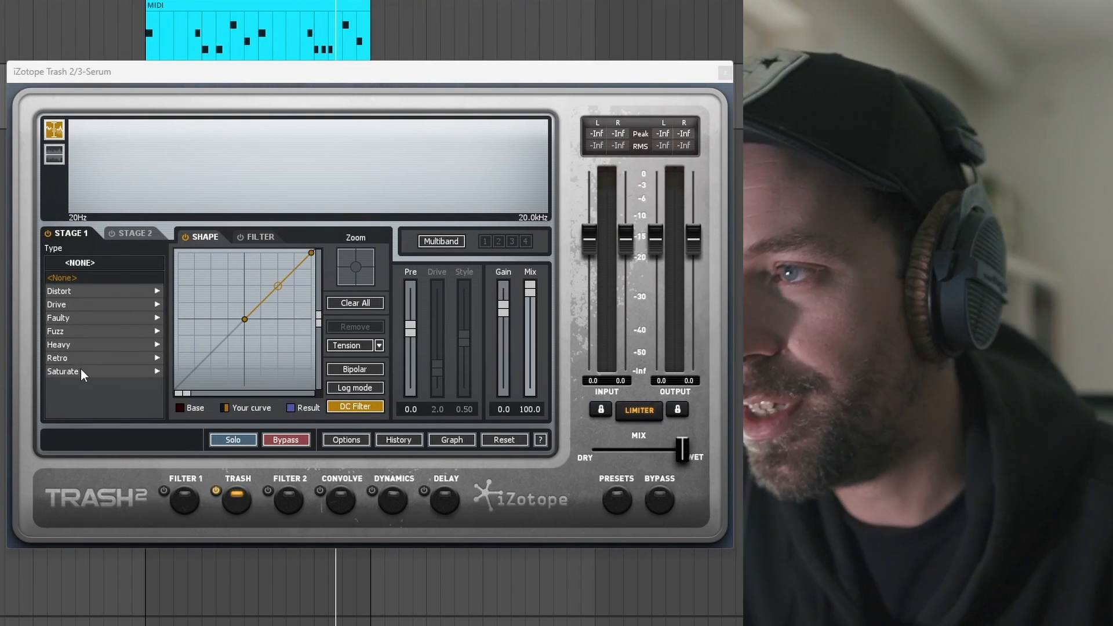
left_click(81, 369)
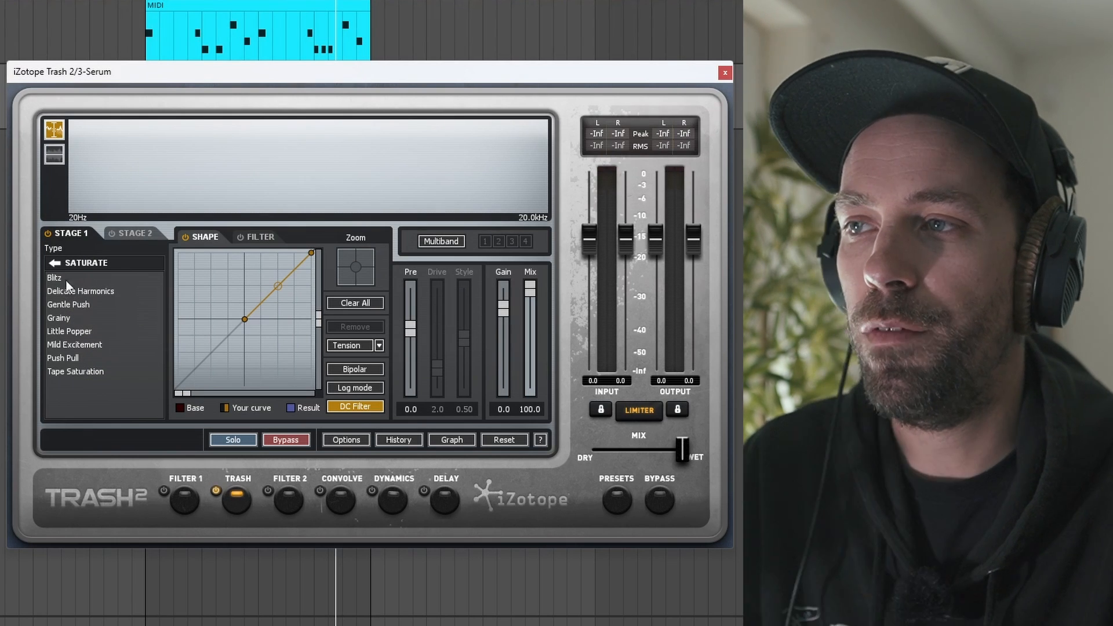
left_click(55, 262)
left_click(67, 292)
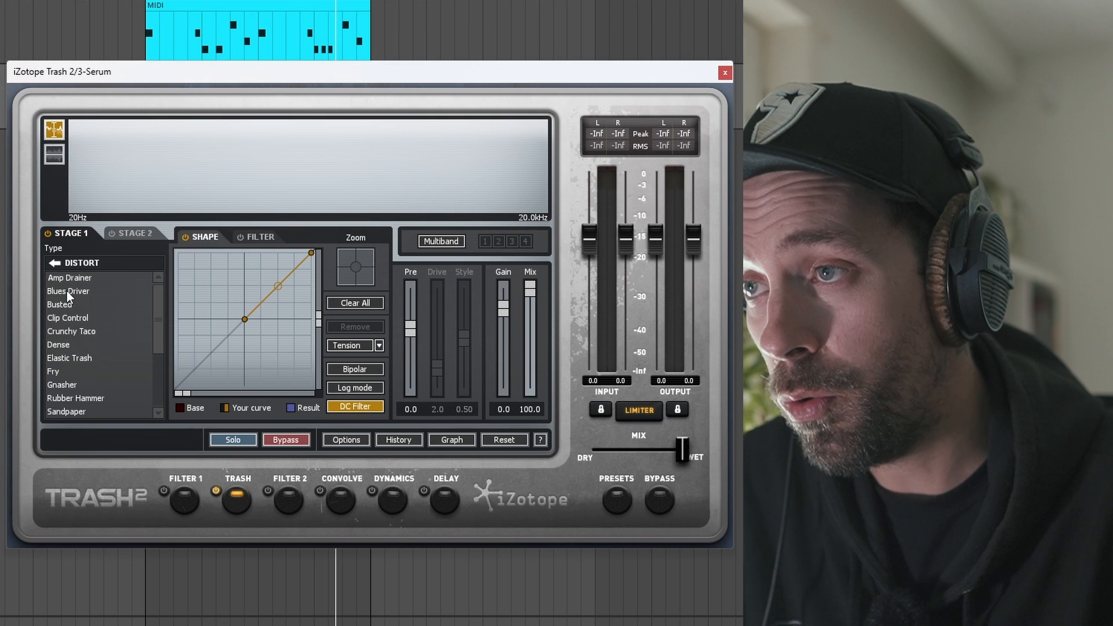
scroll(93, 307, "down", 1)
scroll(94, 312, "down", 3)
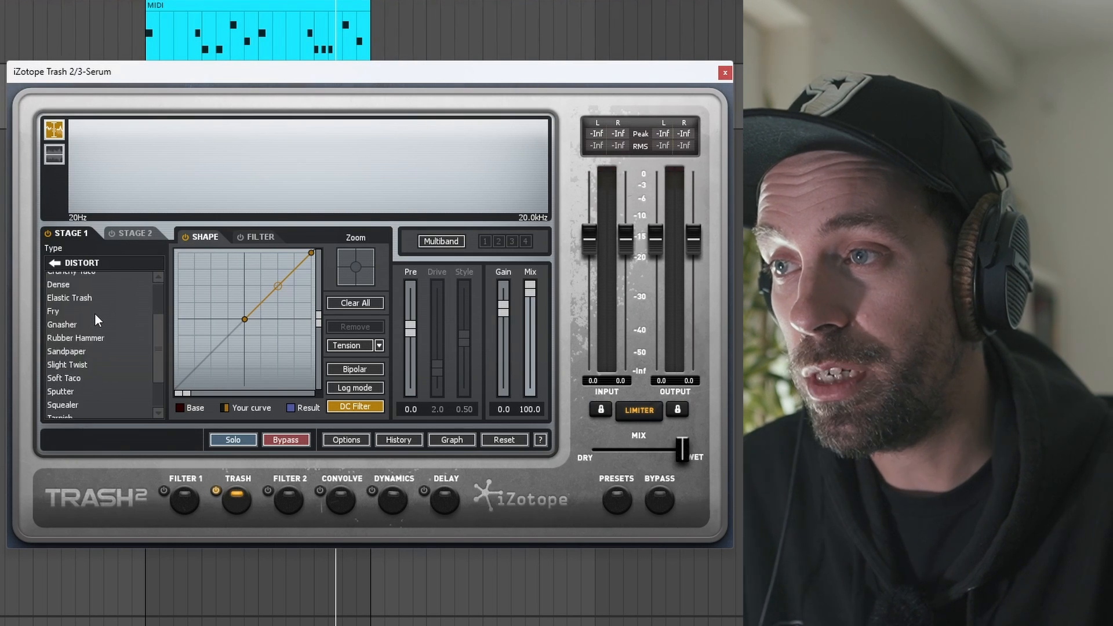
scroll(95, 314, "up", 2)
scroll(95, 314, "up", 2)
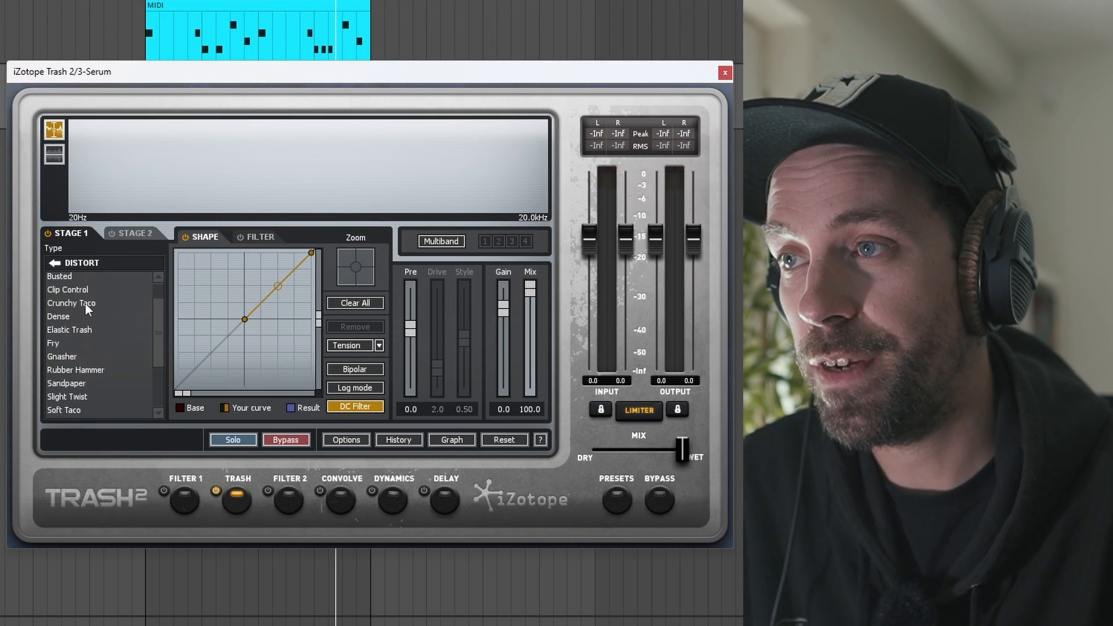
left_click(54, 265)
left_click(65, 307)
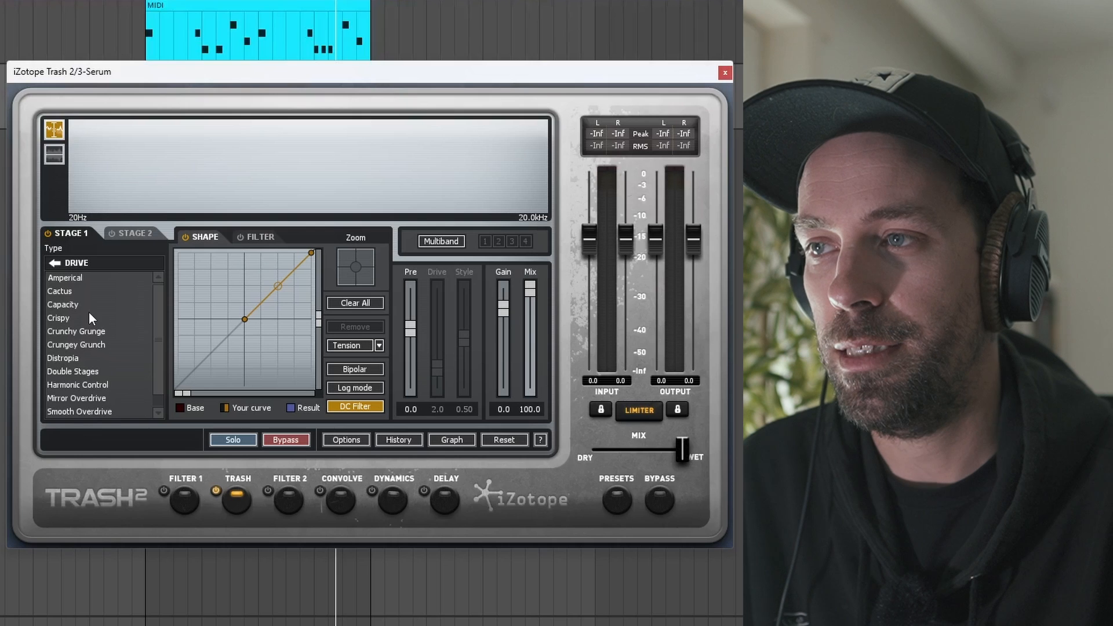
left_click(54, 264)
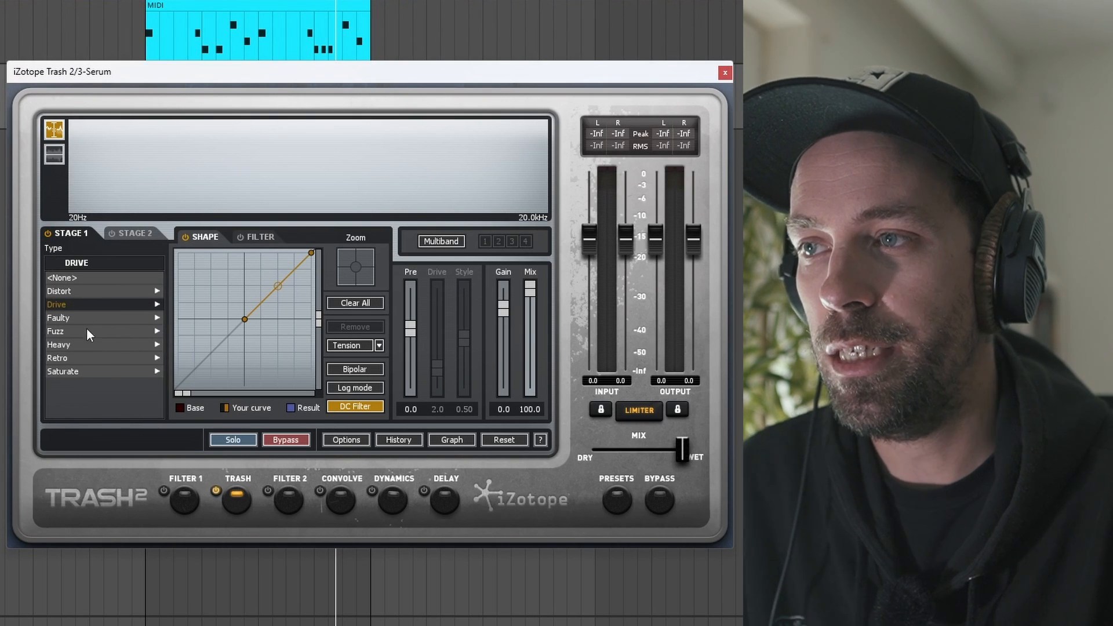
Set the first distortion stage to the Delicate Harmonics saturation and play the loop.
left_click(81, 371)
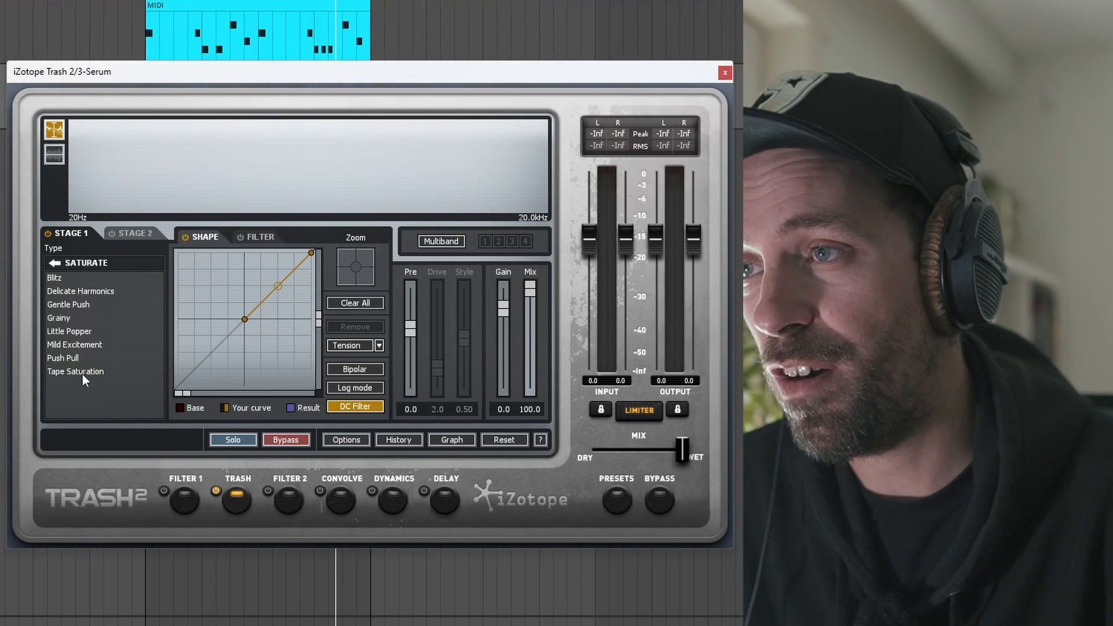
left_click(75, 291)
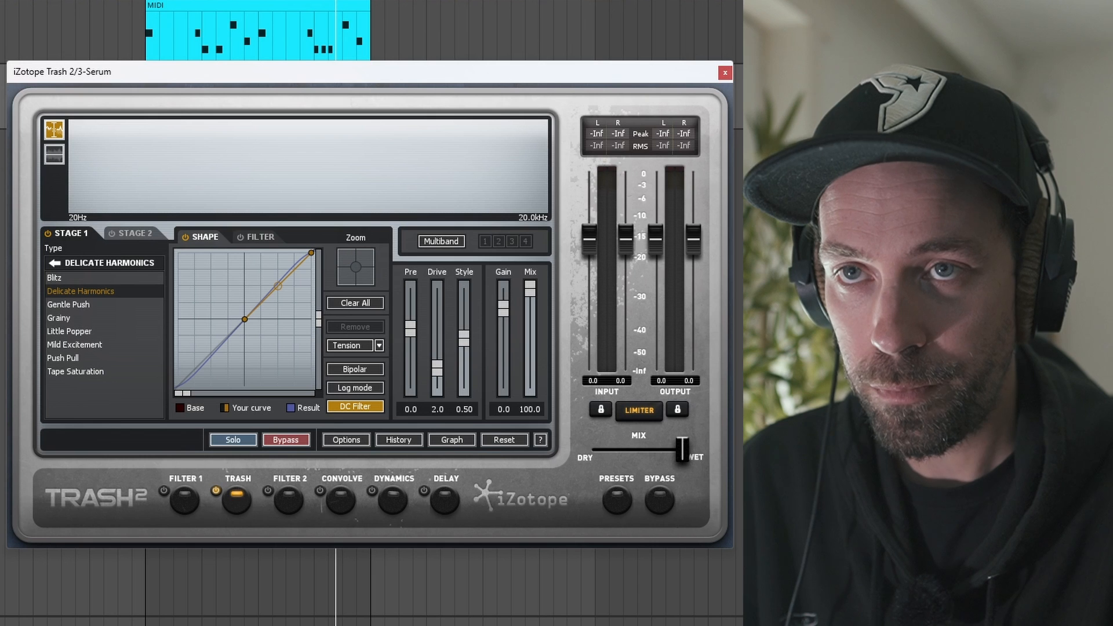
key("space")
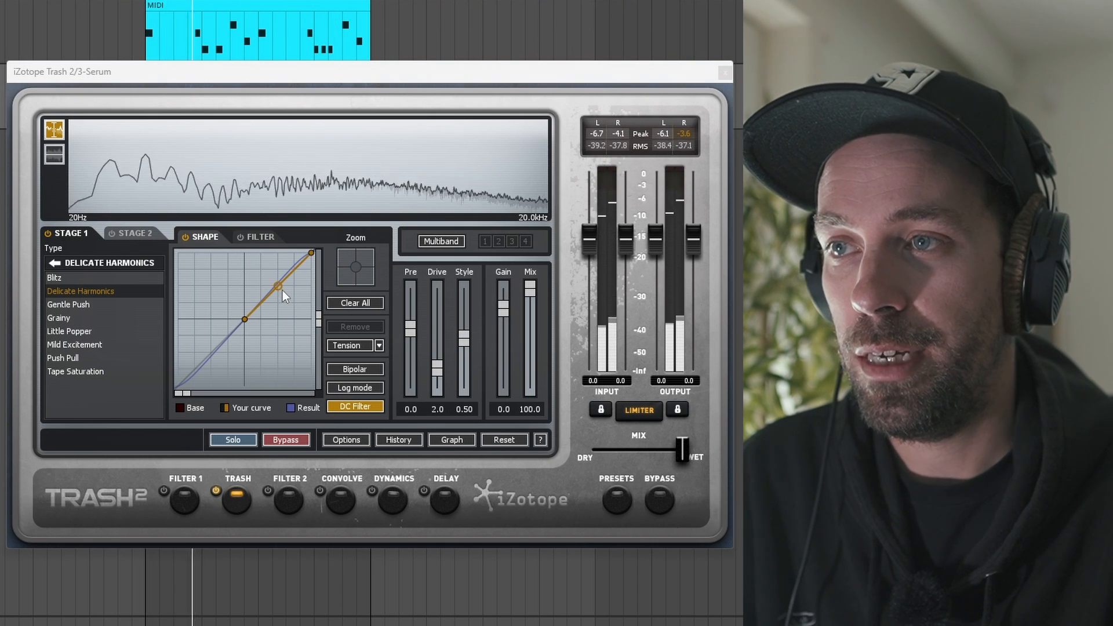
Bend the upper half of the distortion shape curve moderately upward and set the Drive to 1.0.
left_click_drag(277, 287, 273, 280)
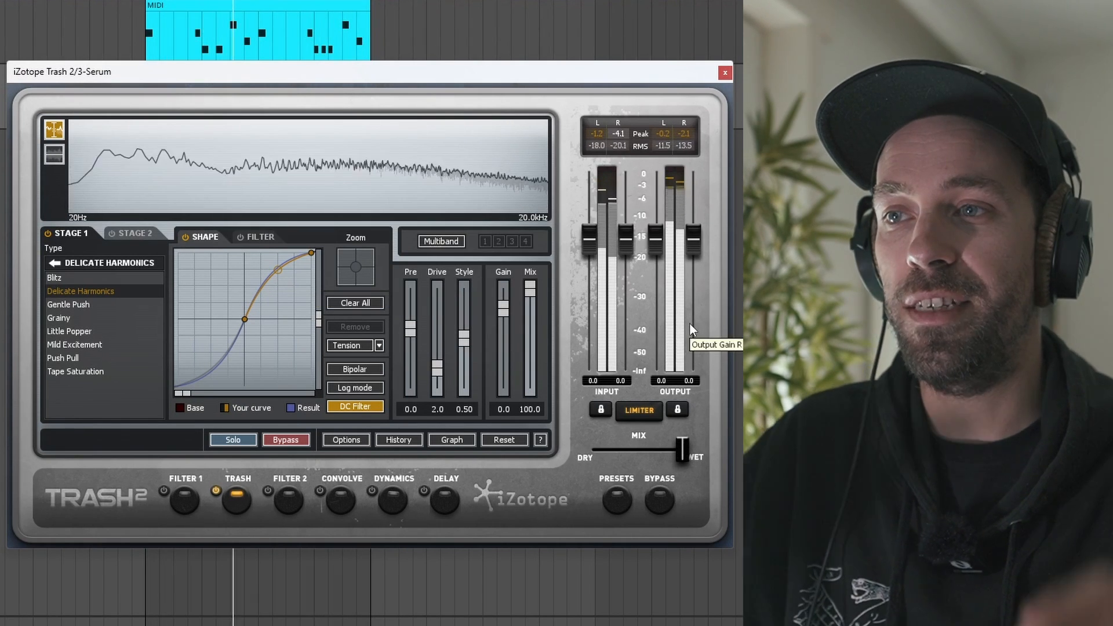
left_click_drag(277, 270, 276, 277)
left_click_drag(437, 367, 441, 379)
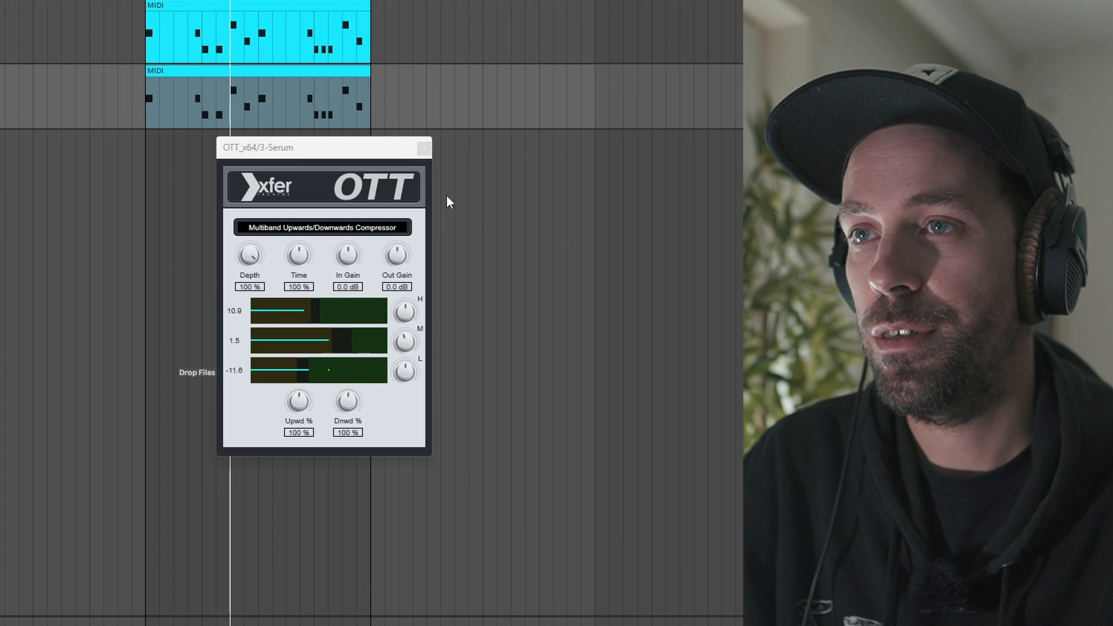
In Serum's effects, enable a Hall reverb at 15% mix and reduce its decay and size.
left_click(424, 148)
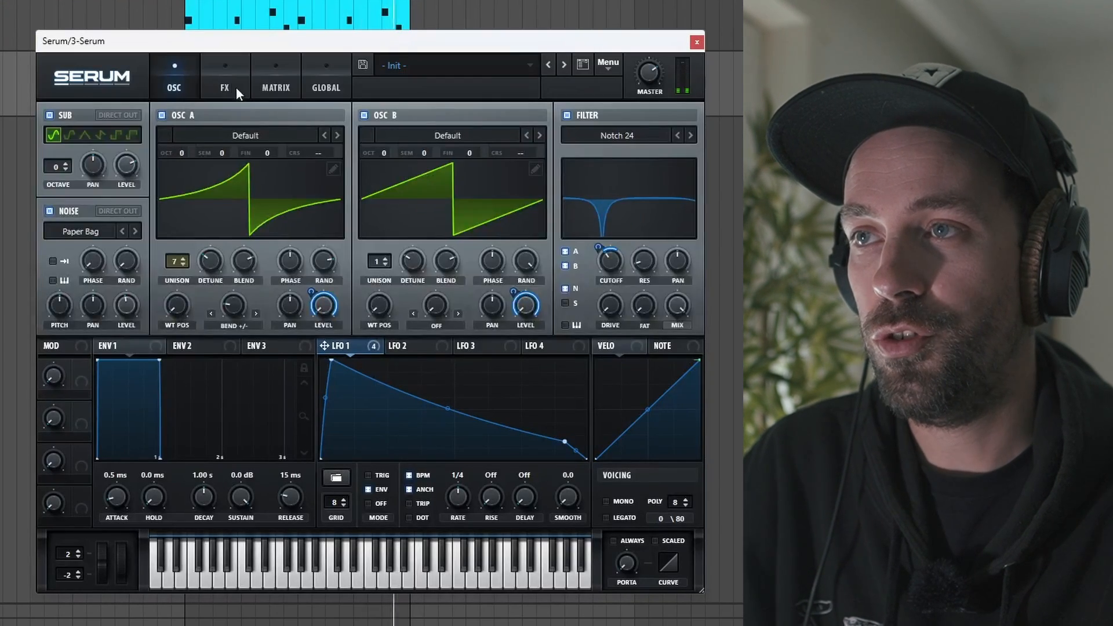
left_click(238, 89)
left_click(84, 273)
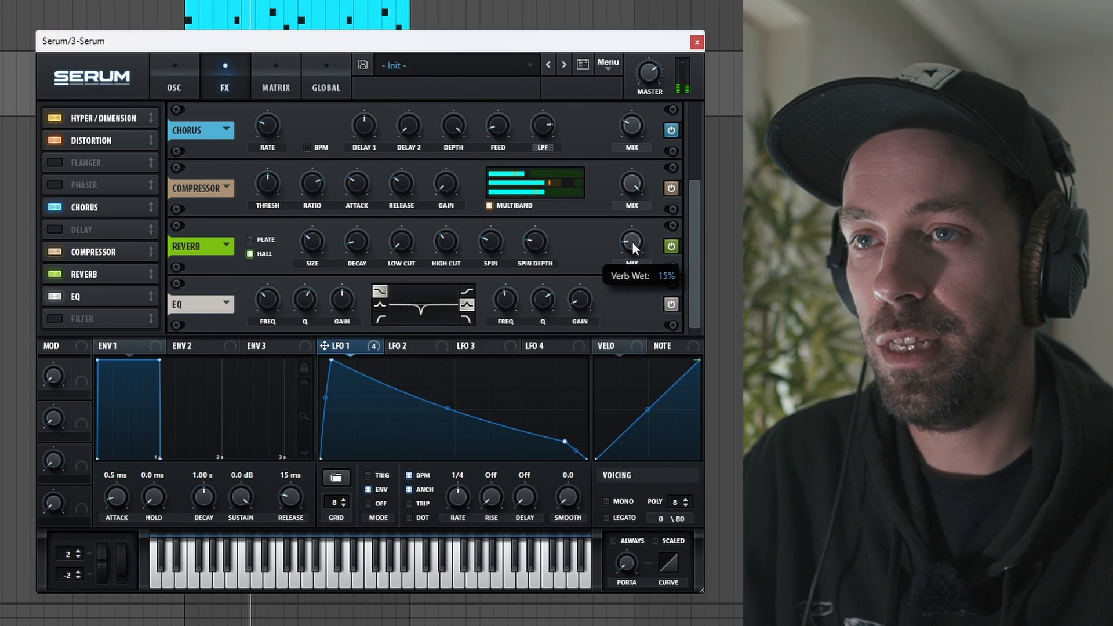
left_click_drag(366, 247, 387, 278)
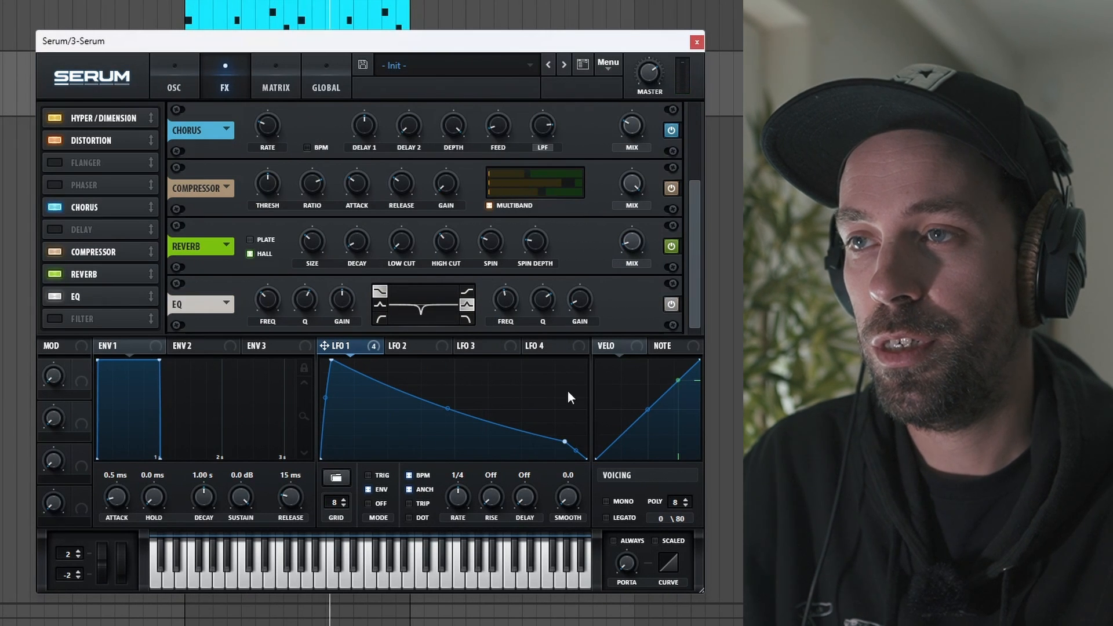
left_click_drag(310, 244, 303, 264)
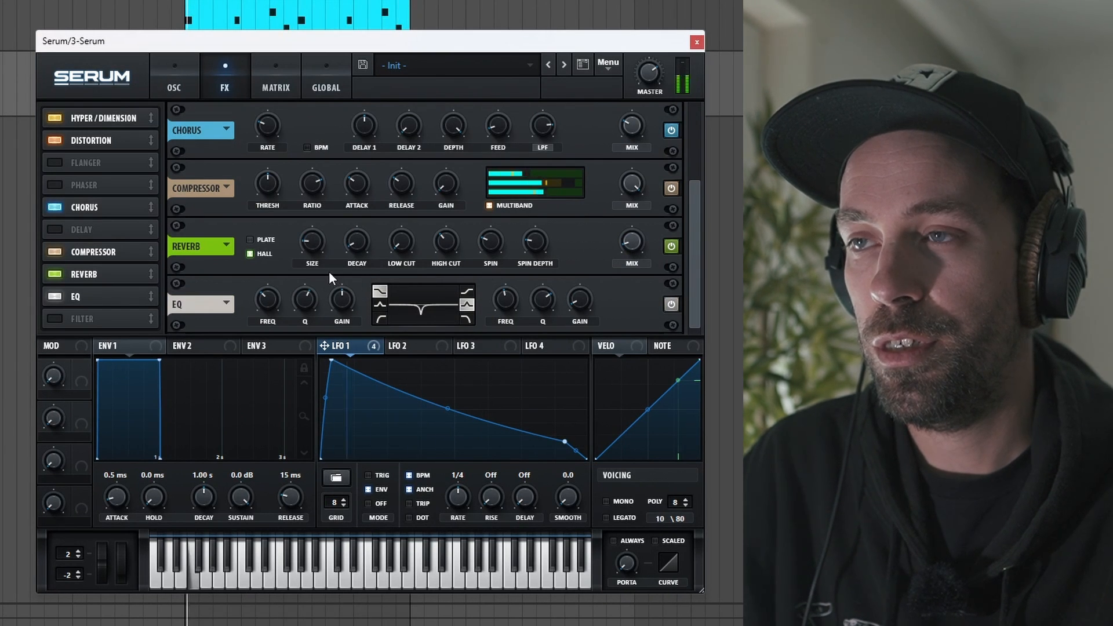
mouse_move(317, 257)
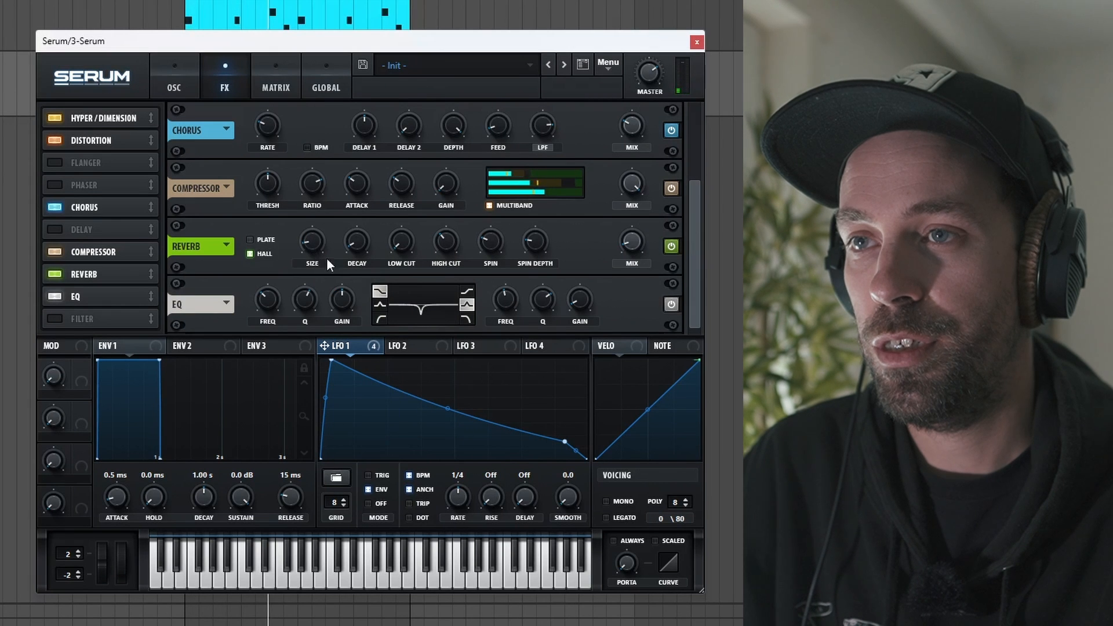
left_click(696, 41)
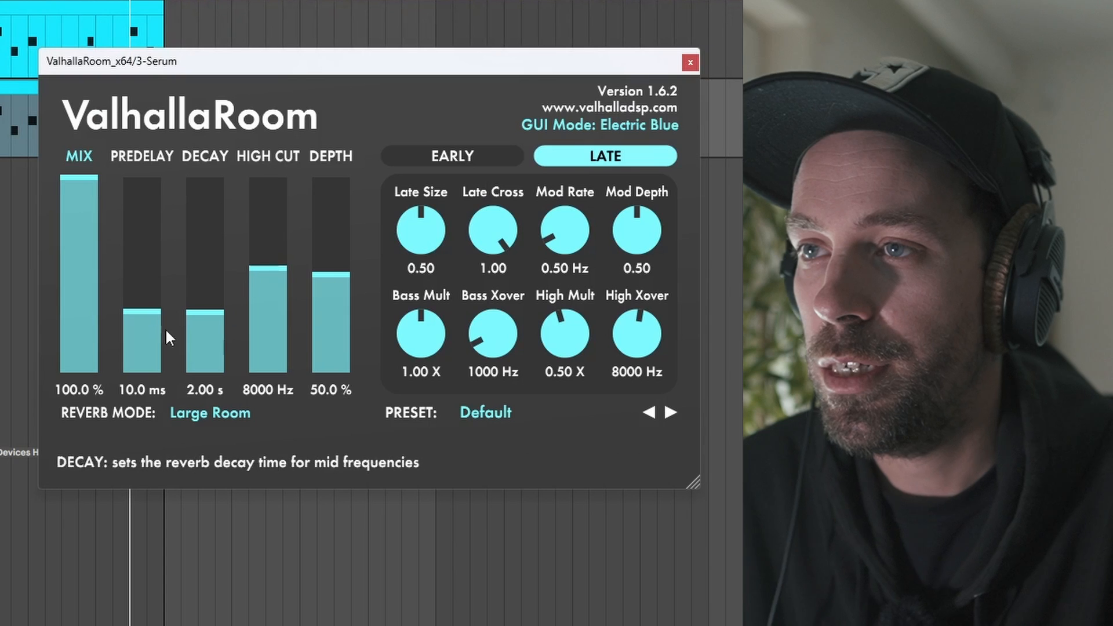
Set up a ValhallaRoom reverb in Bright Room mode with 19.4% mix and a 2.63 s decay.
left_click_drag(86, 186, 72, 343)
left_click_drag(223, 328, 207, 337)
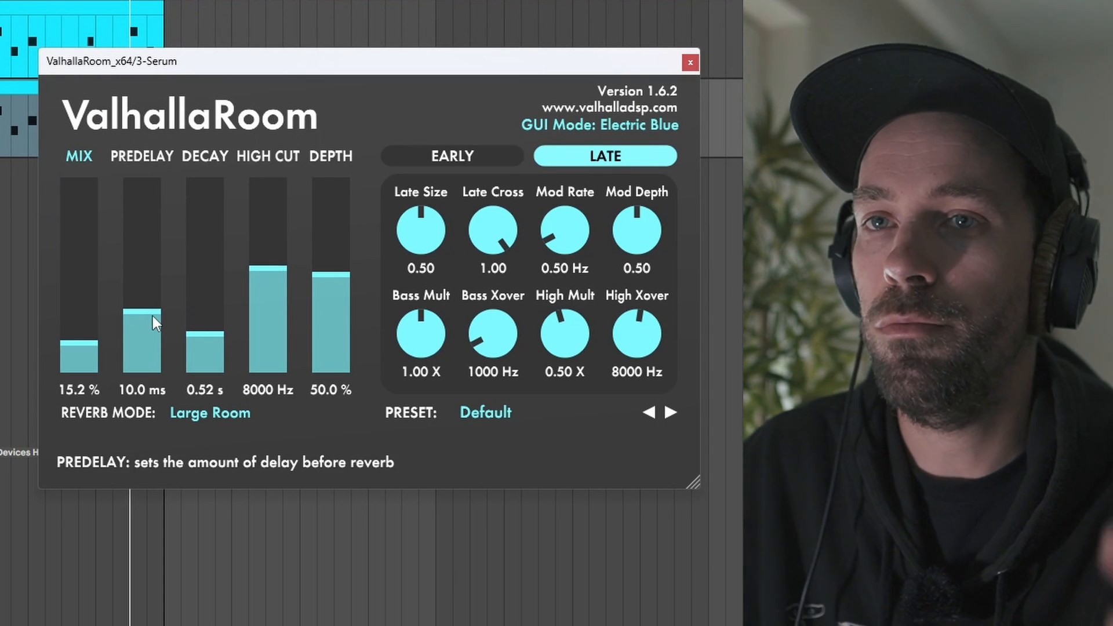
left_click_drag(195, 341, 203, 308)
left_click_drag(86, 339, 86, 334)
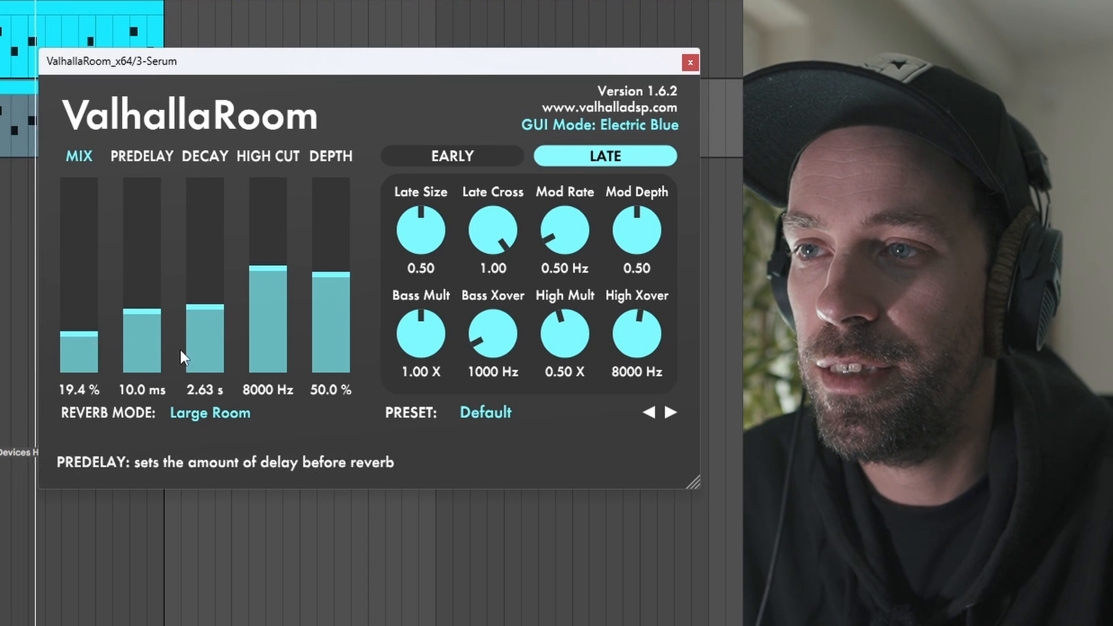
left_click(208, 411)
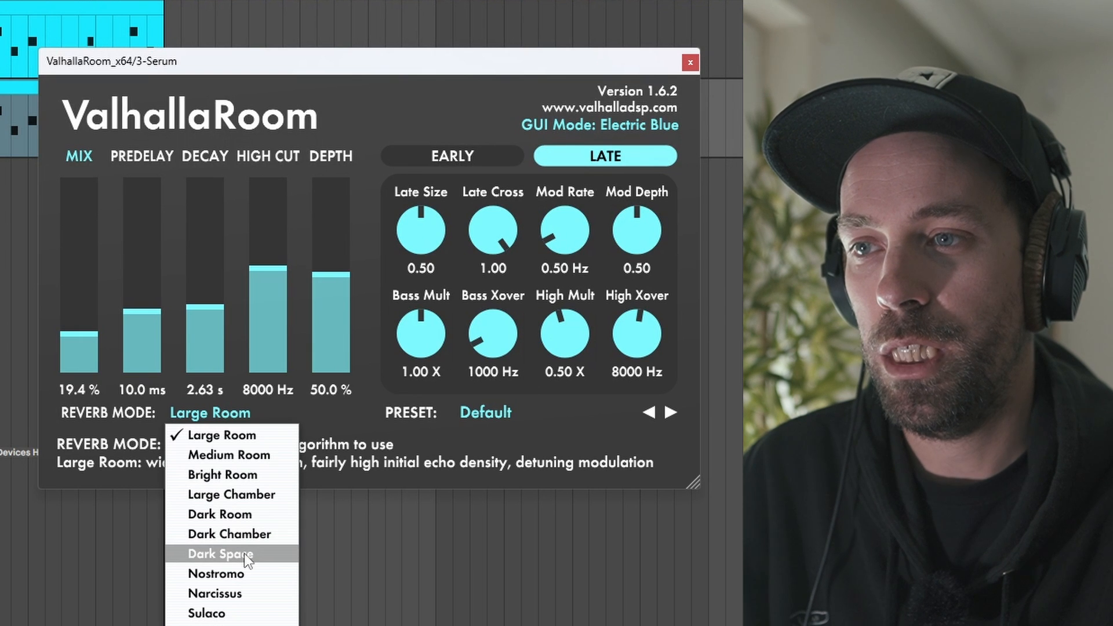
left_click(234, 475)
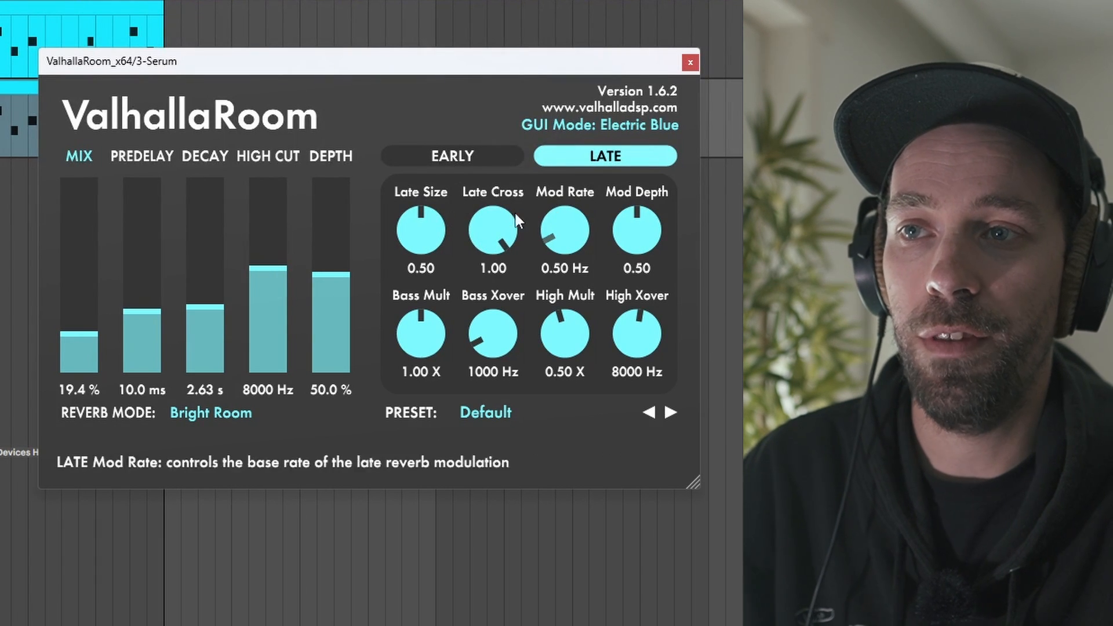
Adjust ValhallaRoom's early reflections: raise the modulation rate and early send, lower the diffusion, and fine-tune the early size.
left_click(453, 163)
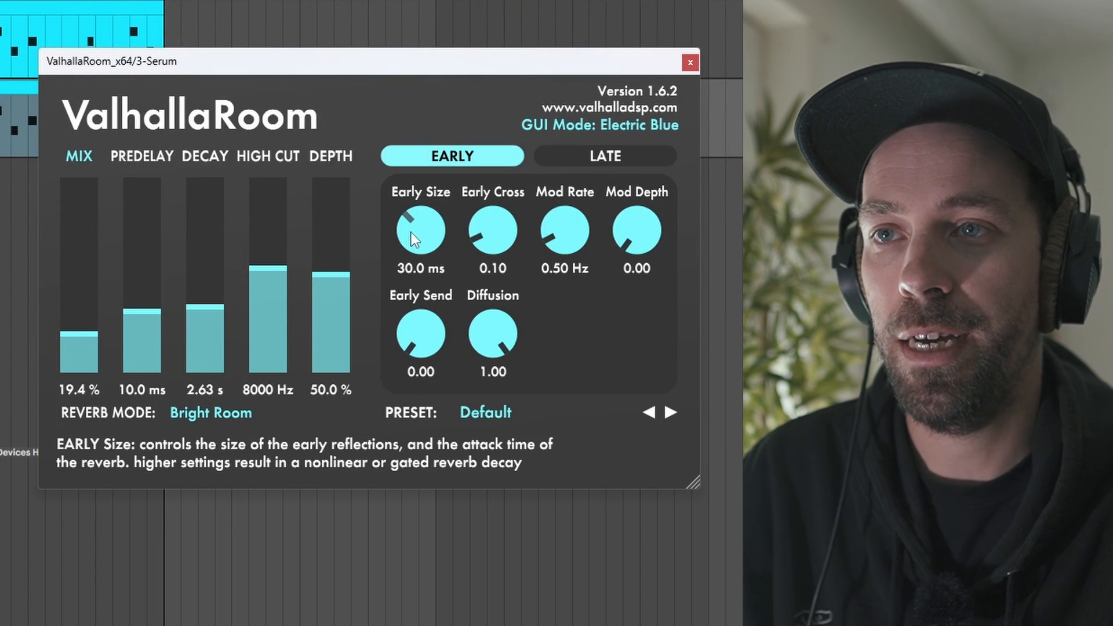
left_click_drag(412, 221, 413, 236)
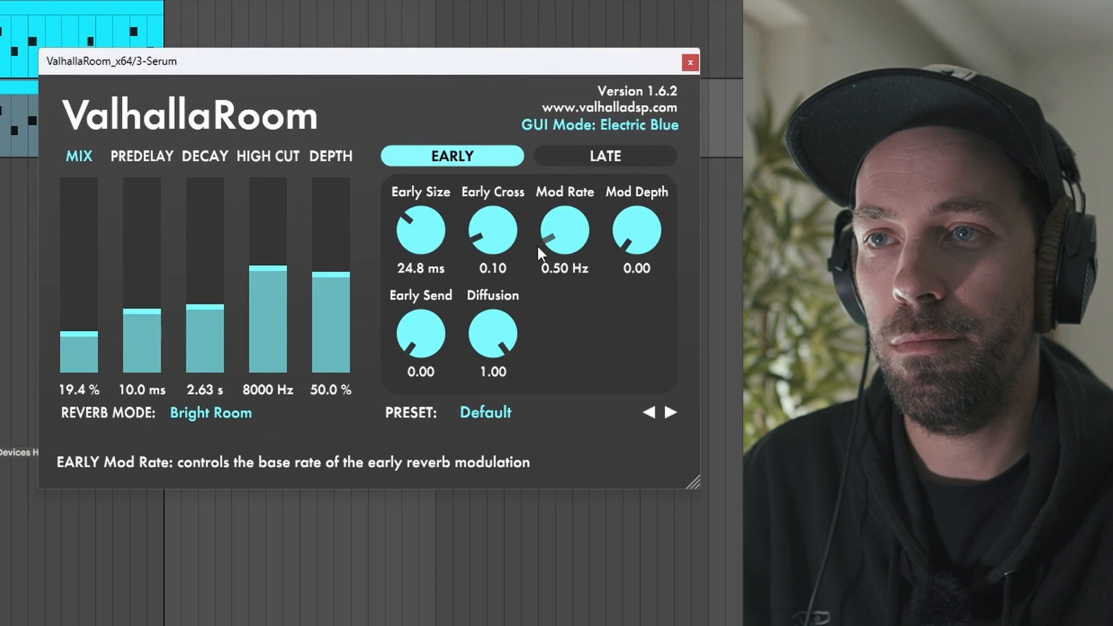
left_click_drag(552, 211, 552, 208)
left_click_drag(447, 325, 420, 281)
left_click_drag(485, 328, 485, 348)
left_click_drag(426, 215, 426, 200)
Set ValhallaRoom's late reverb to 1.03 Hz mod rate, 4690 Hz bass crossover and 0.50 X bass multiplier.
left_click(586, 159)
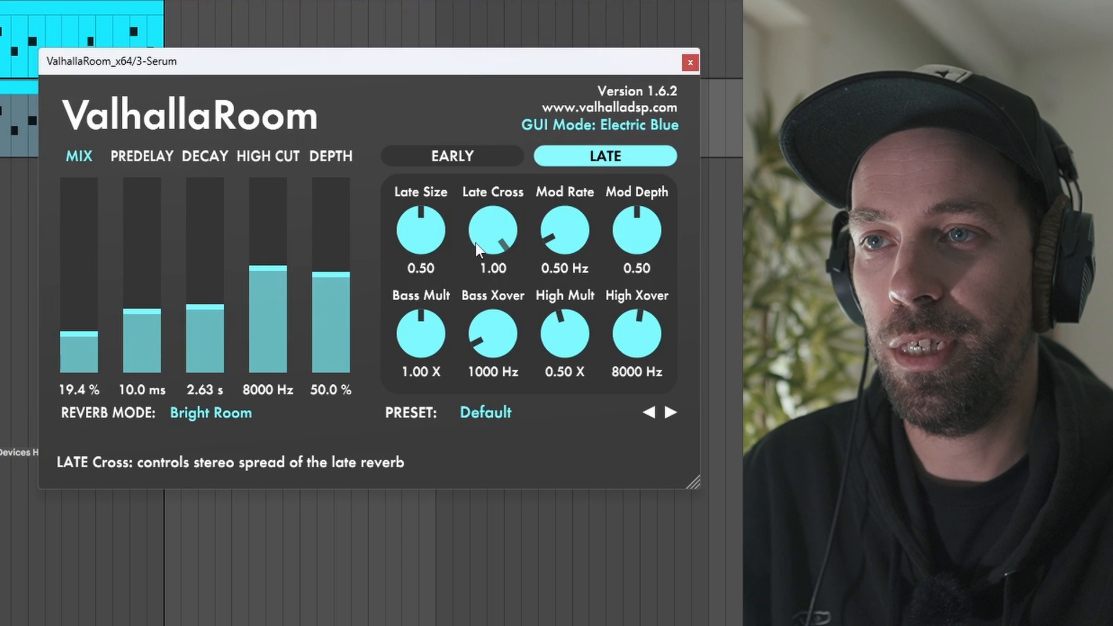
left_click_drag(562, 220, 561, 207)
left_click_drag(470, 342, 480, 285)
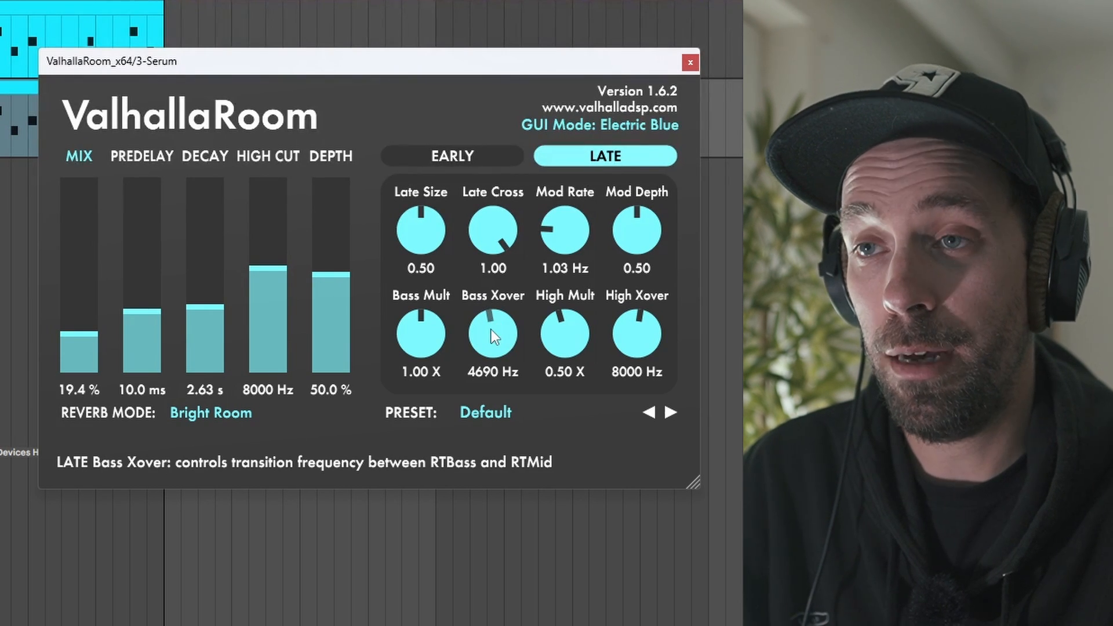
left_click_drag(412, 340, 439, 450)
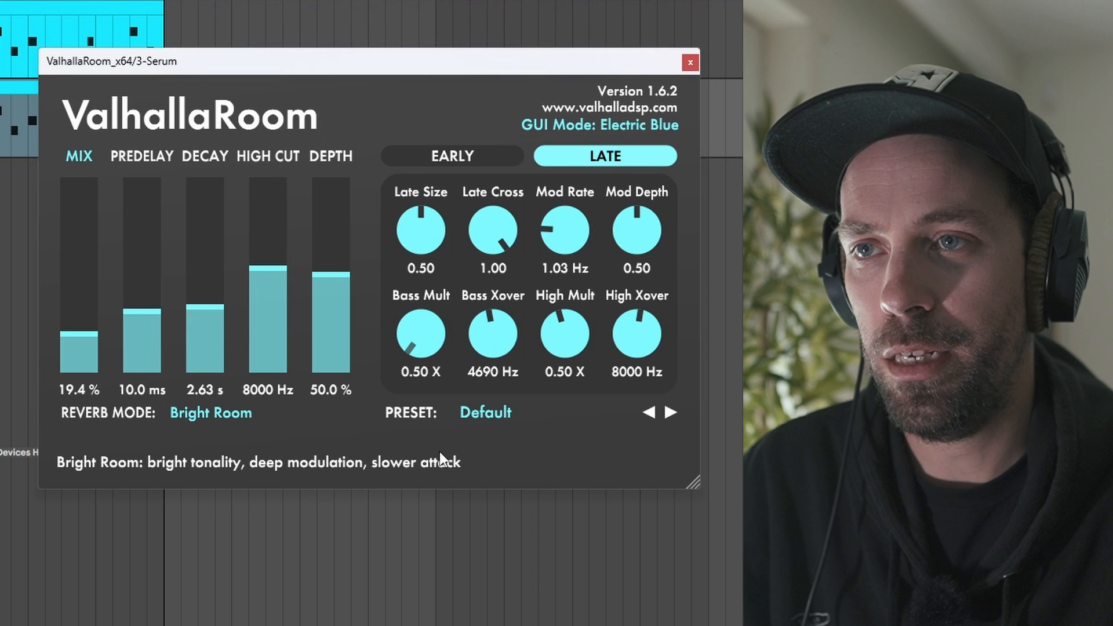
Set ValhallaRoom's predelay to 28.6 ms, decay to 1.63 s, high cut to 10880 Hz and depth to 77.4%, and close the plugin.
left_click_drag(209, 306, 211, 272)
left_click_drag(152, 311, 148, 288)
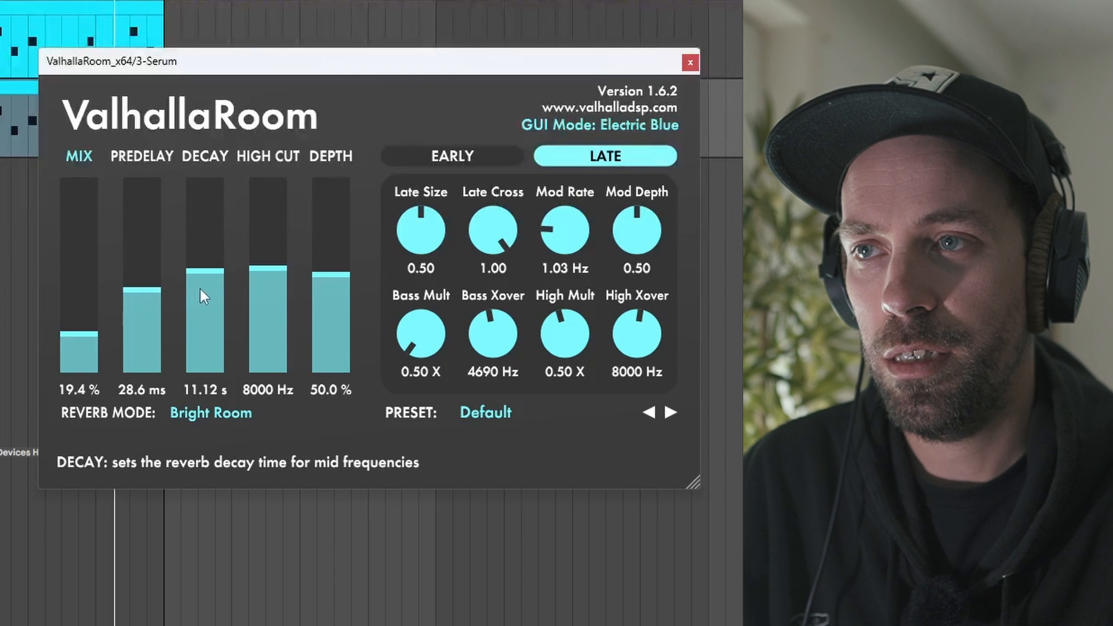
left_click_drag(206, 316, 221, 325)
left_click_drag(329, 274, 331, 265)
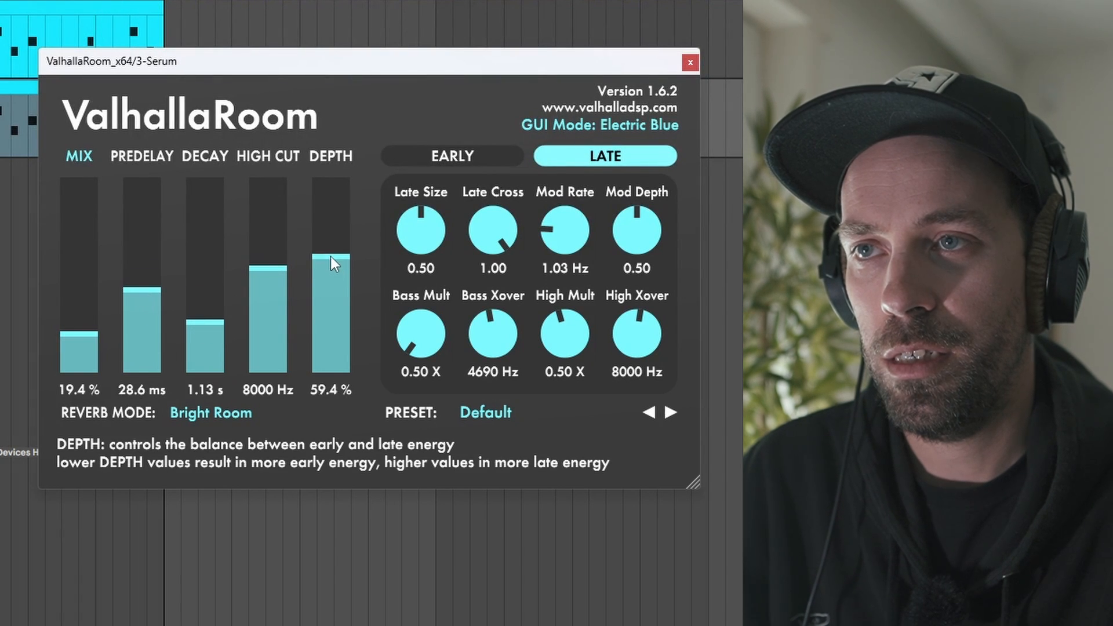
left_click_drag(249, 281, 250, 233)
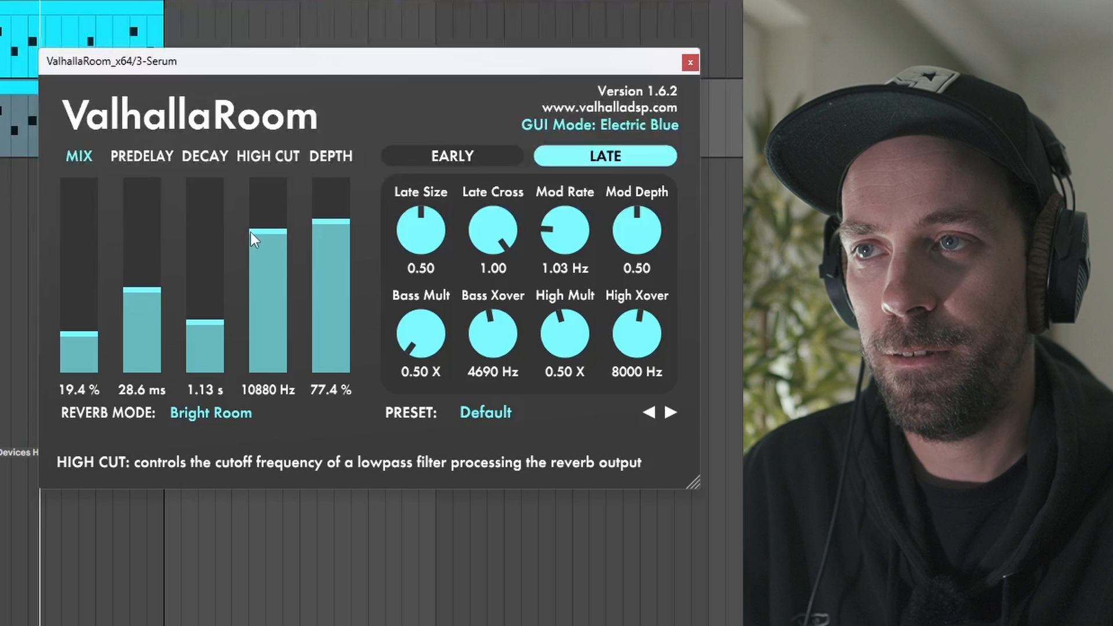
left_click_drag(219, 318, 209, 322)
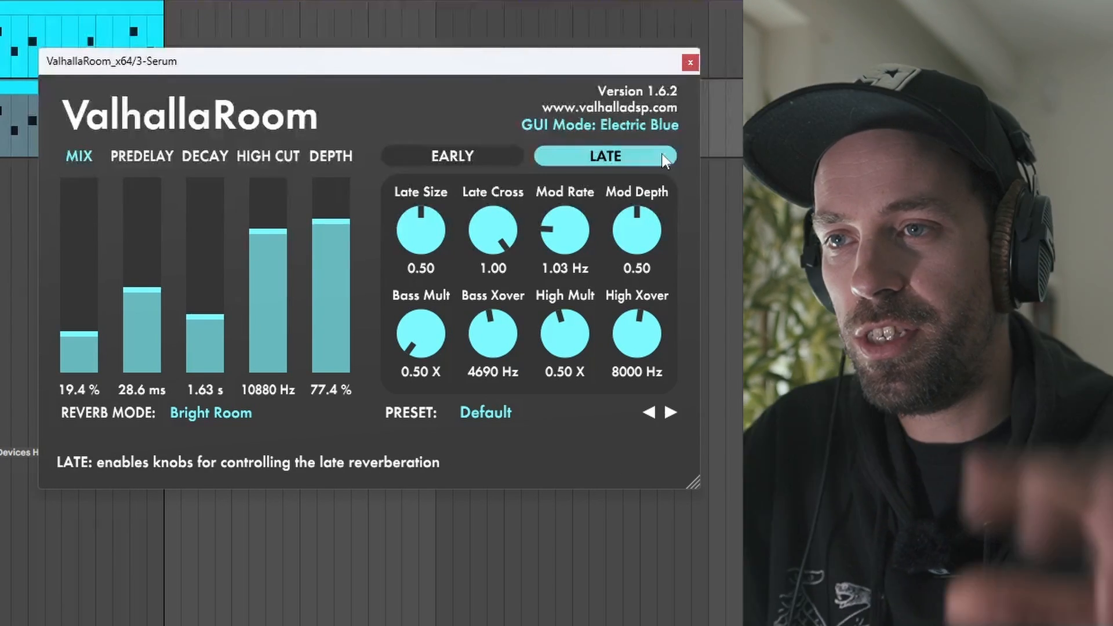
left_click(689, 63)
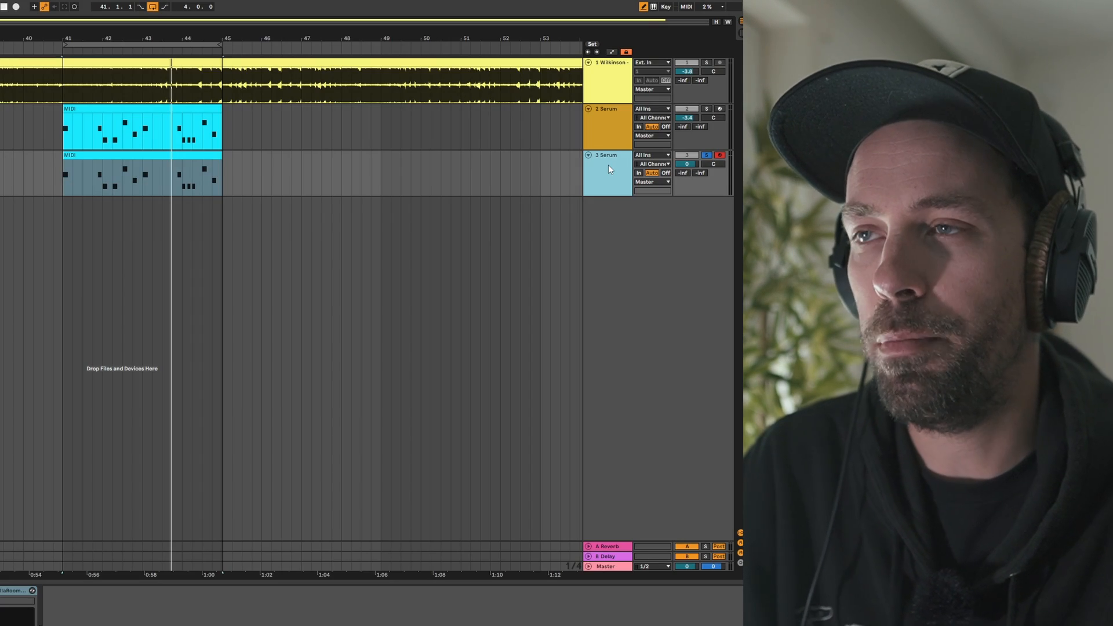
Add a low-pass Auto Filter after ValhallaRoom on track 3 Serum, with 13.0 kHz cutoff and 0.0% resonance, and audition it in the loop.
left_click(607, 164)
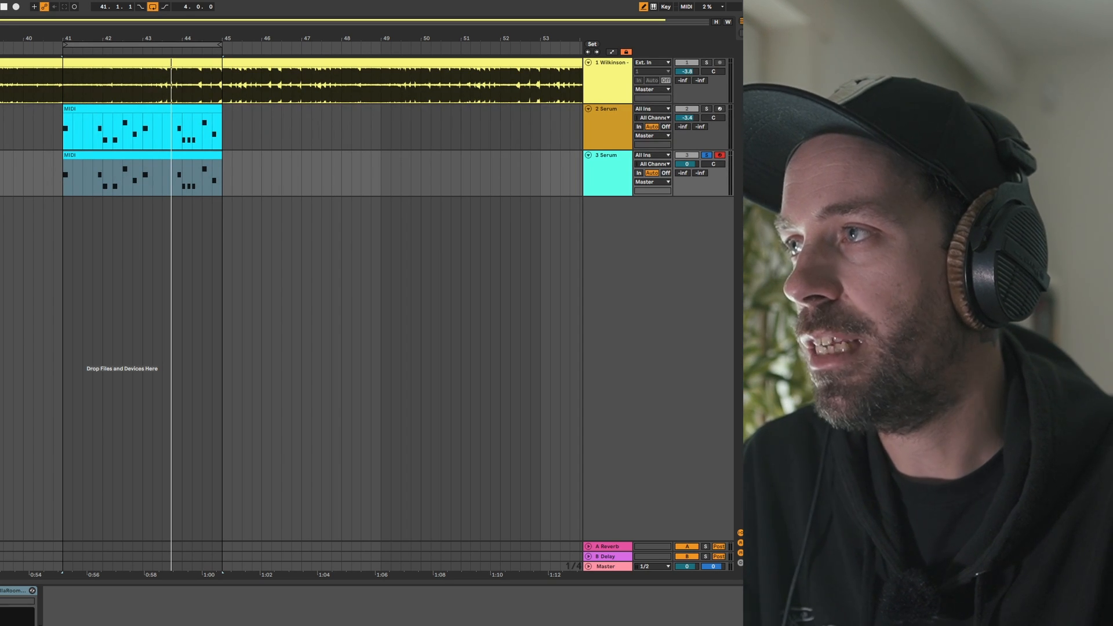
left_click_drag(93, 578, 114, 613)
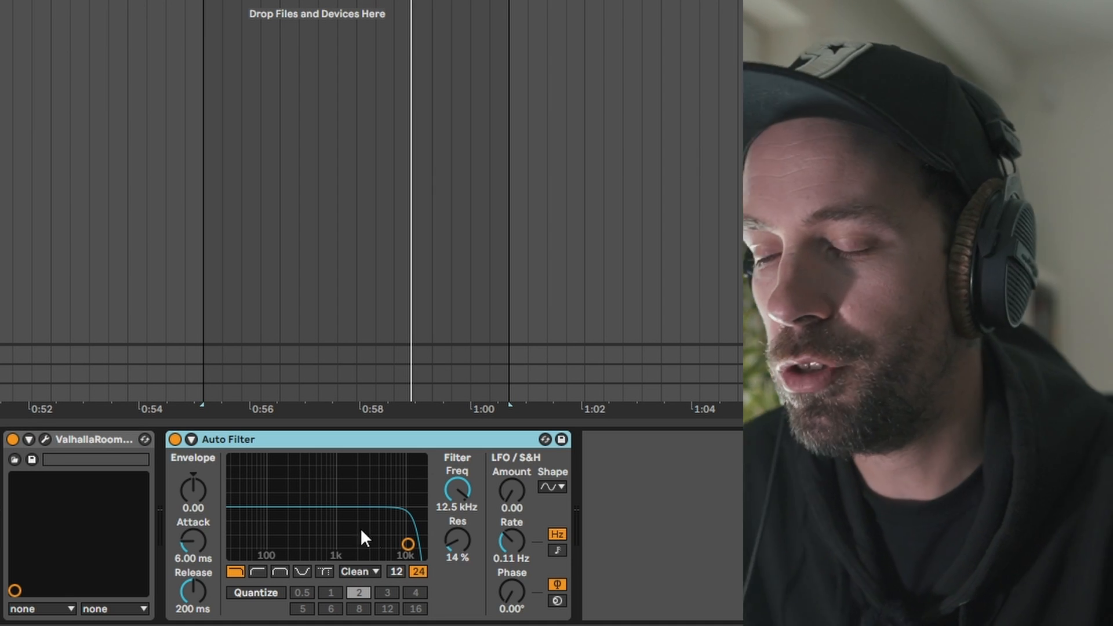
mouse_move(408, 545)
left_mouse_down()
mouse_move(387, 554)
mouse_move(411, 554)
left_mouse_up()
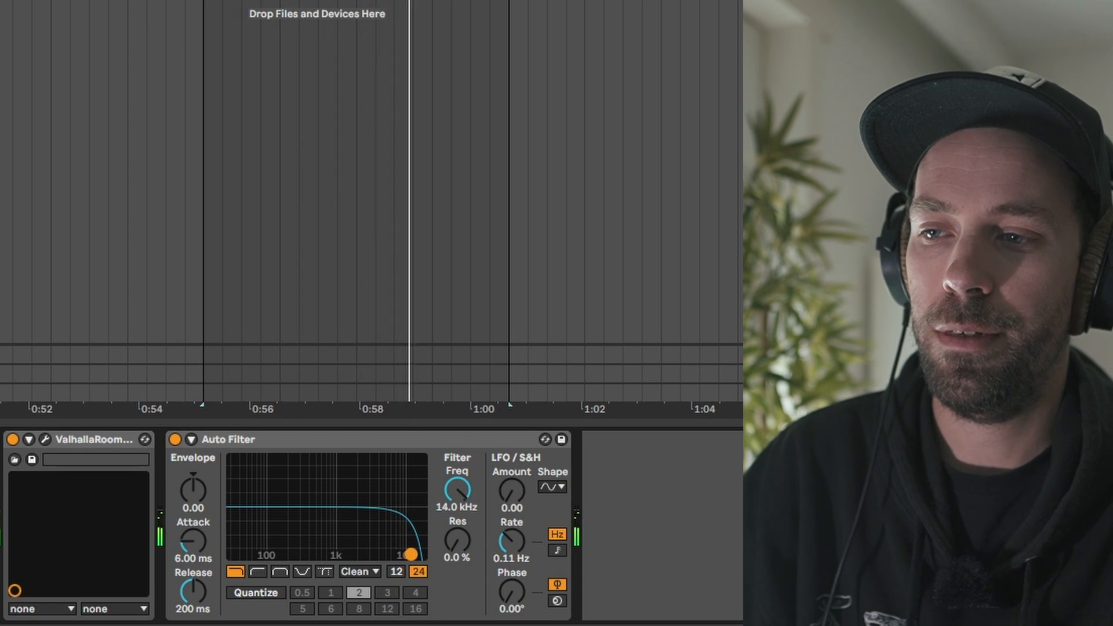
key("space")
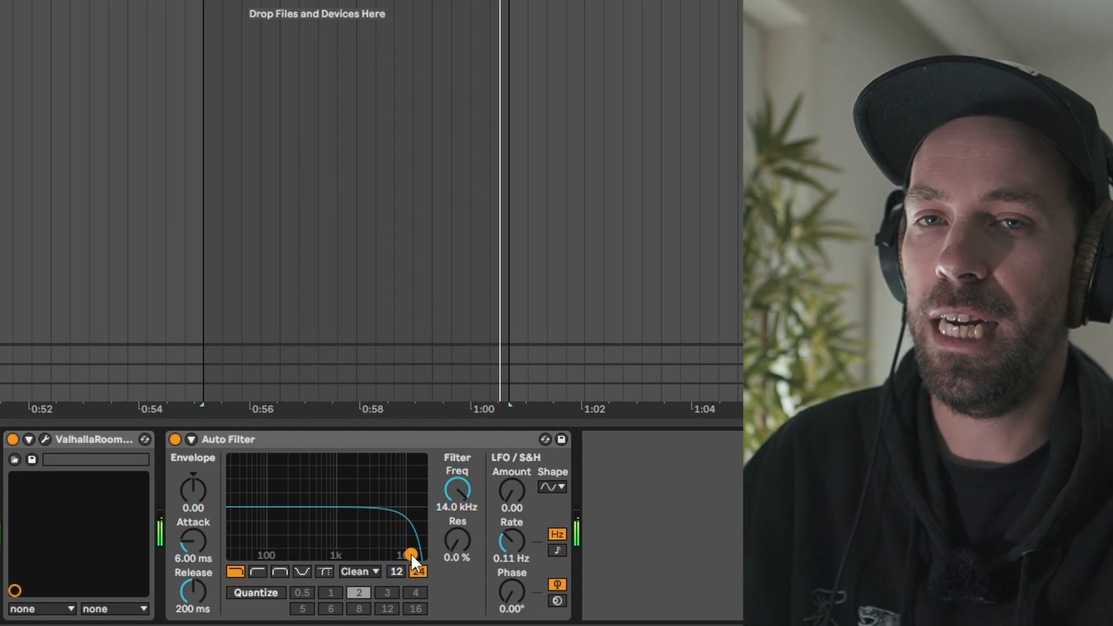
left_click_drag(411, 554, 412, 554)
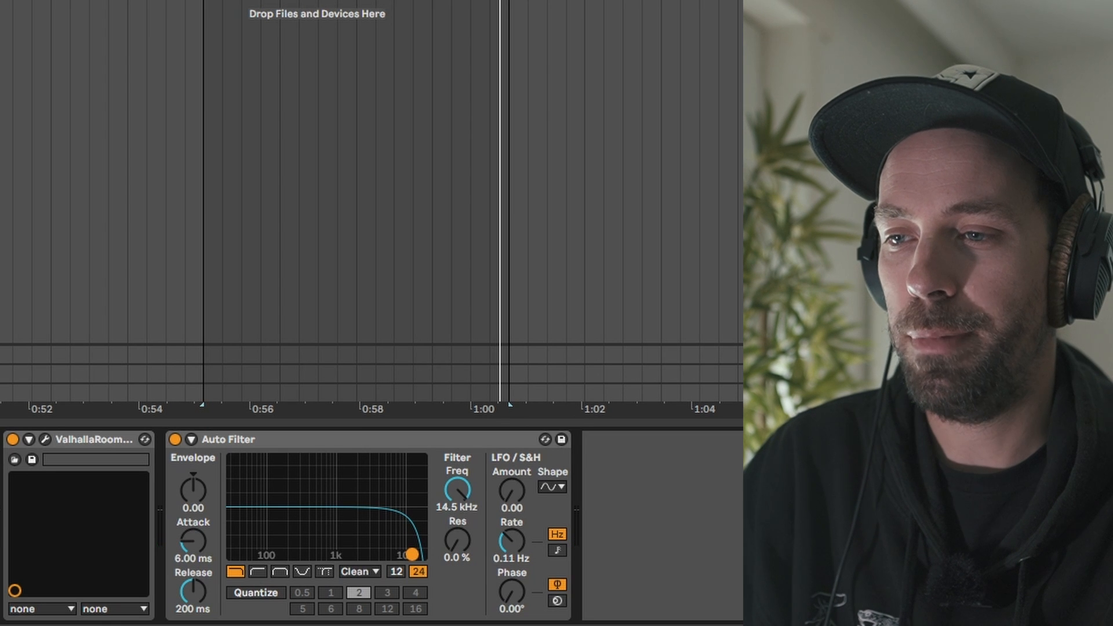
left_click_drag(413, 551, 409, 553)
key("space")
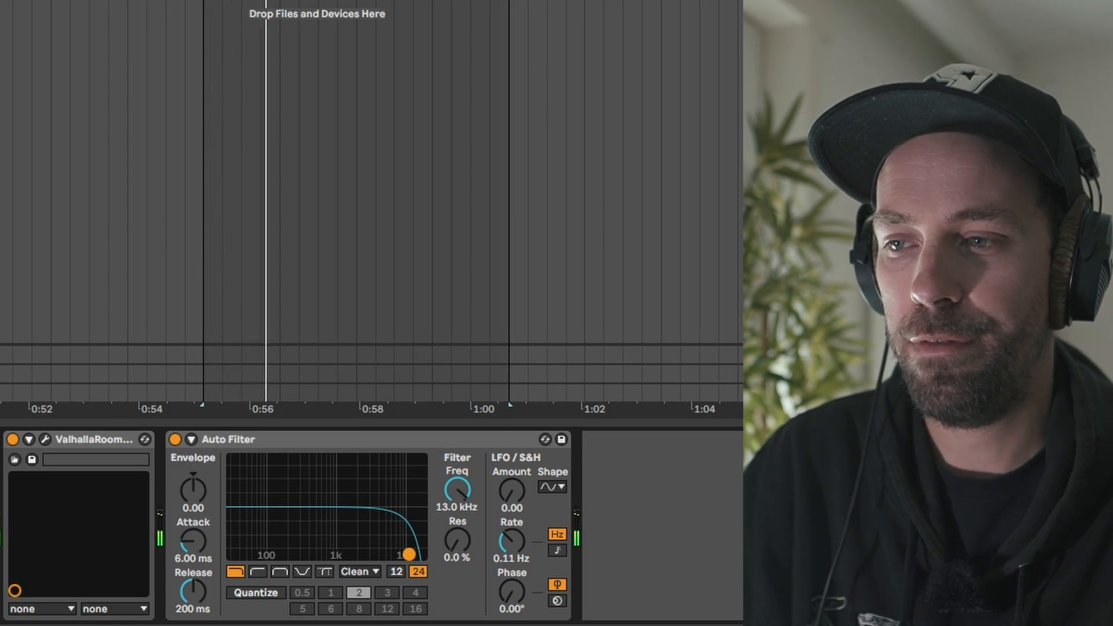